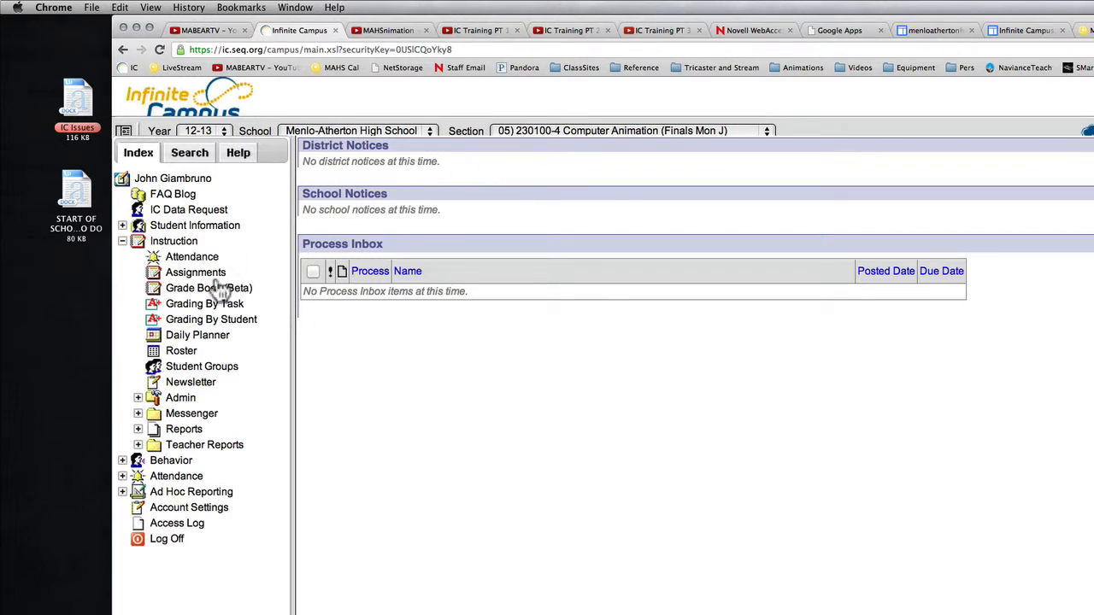
Step: Open the Grading Scales editor in the Instruction admin section and display the Standard Scale
{"action": "left_click", "coordinate": [138, 397]}
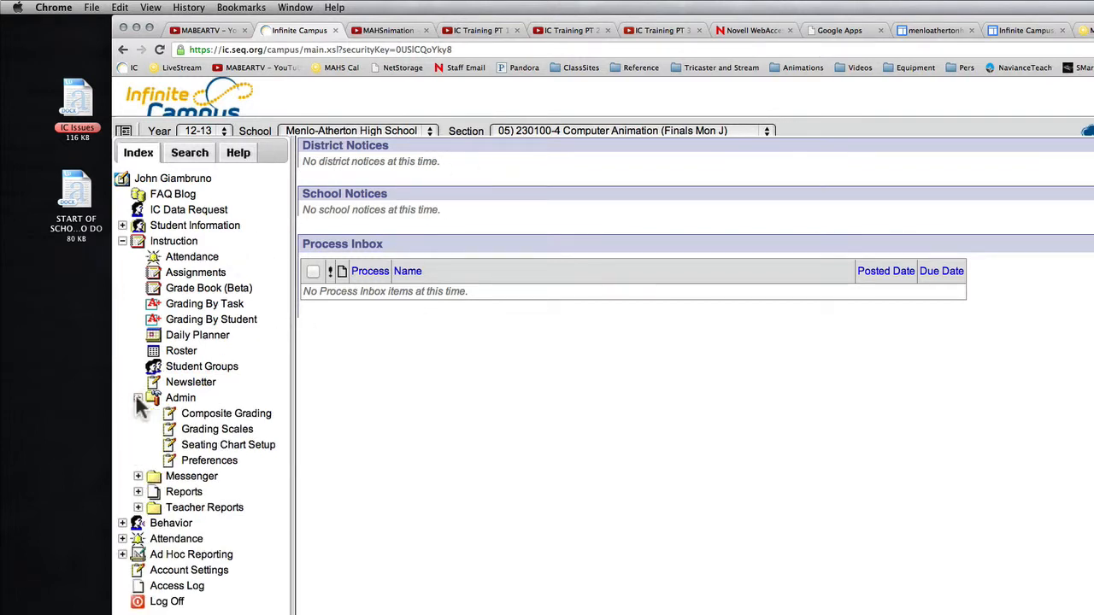
{"action": "left_click", "coordinate": [216, 432]}
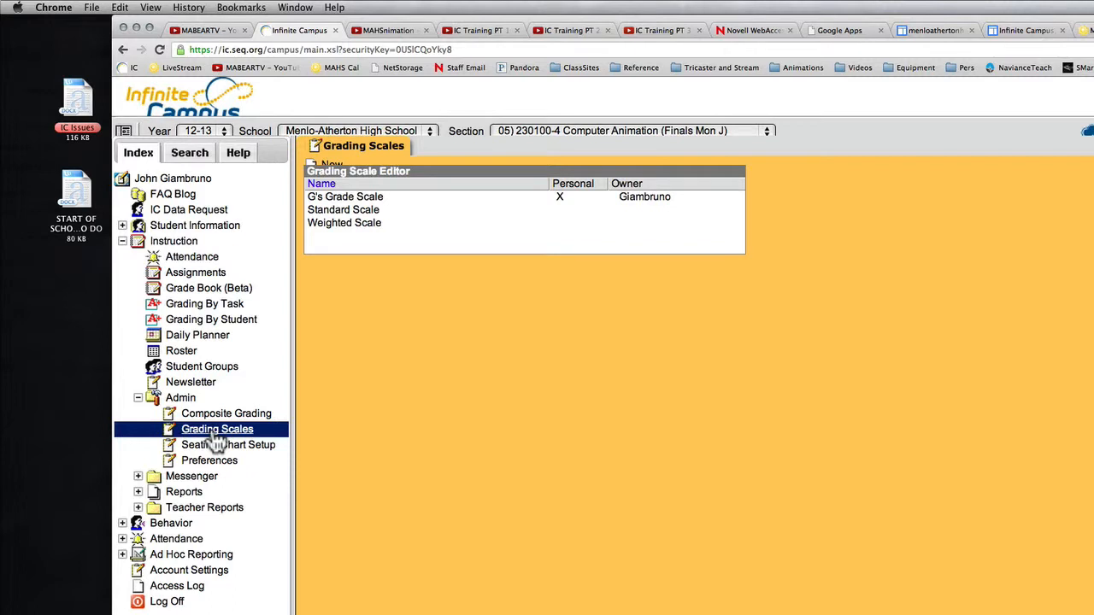
{"action": "left_click", "coordinate": [342, 210]}
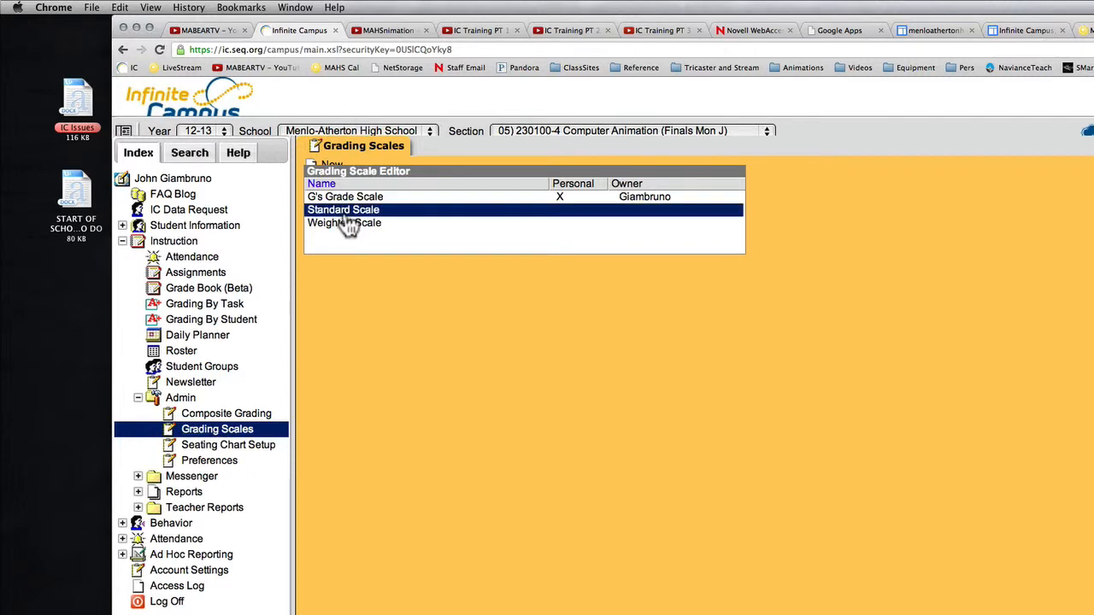
{"action": "left_click", "coordinate": [347, 221]}
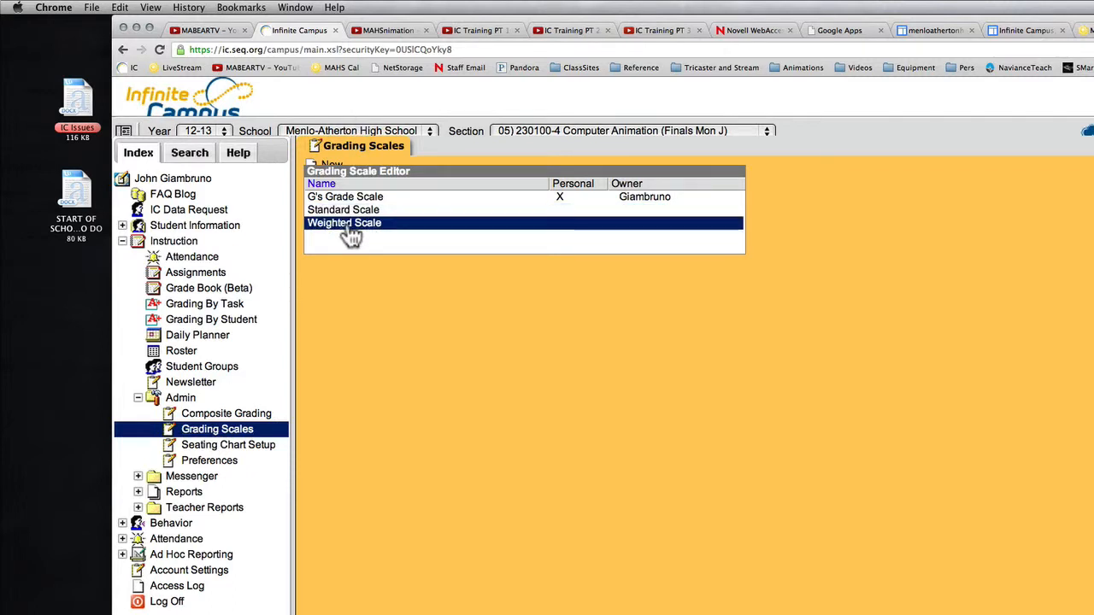
{"action": "left_click", "coordinate": [352, 213]}
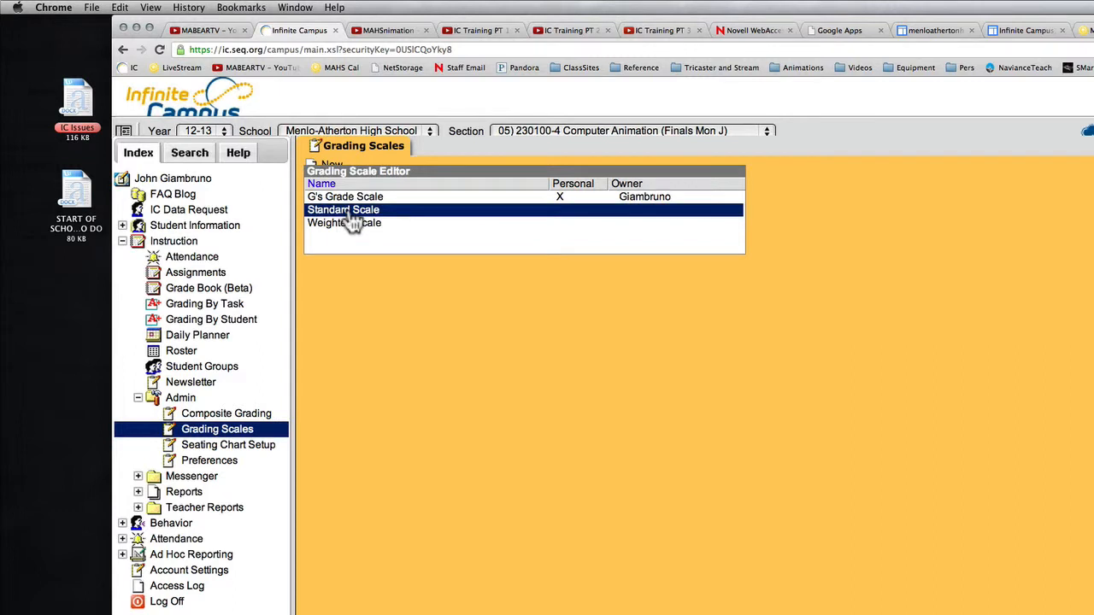
{"action": "left_click", "coordinate": [351, 223]}
{"action": "left_click", "coordinate": [350, 211]}
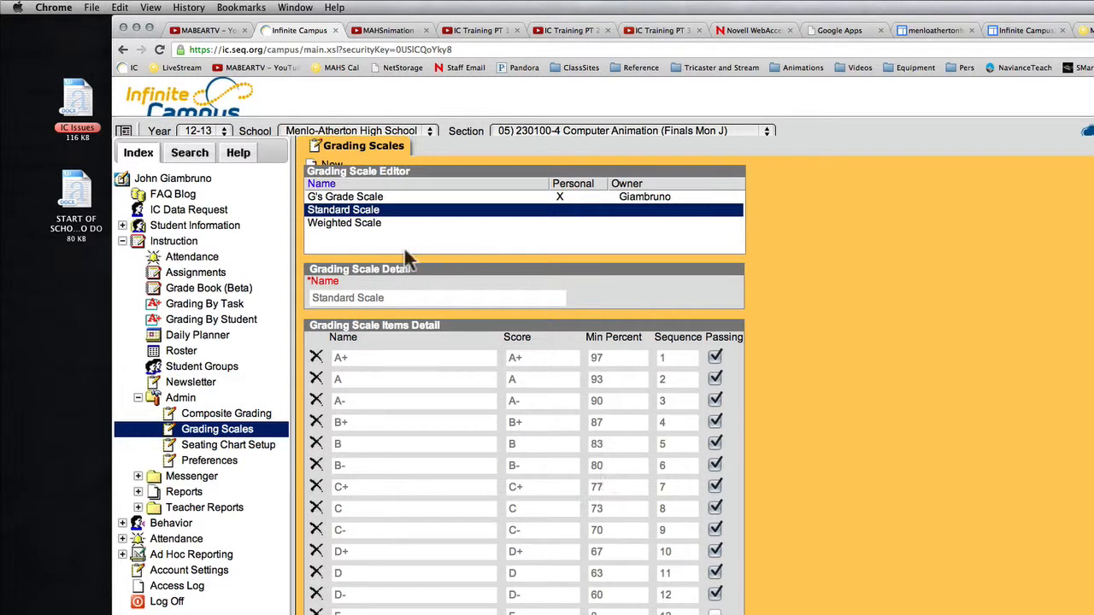
Step: Compare the grade items of the Weighted Scale and Standard Scale, and view those of G's Grade Scale
{"action": "left_click", "coordinate": [367, 223]}
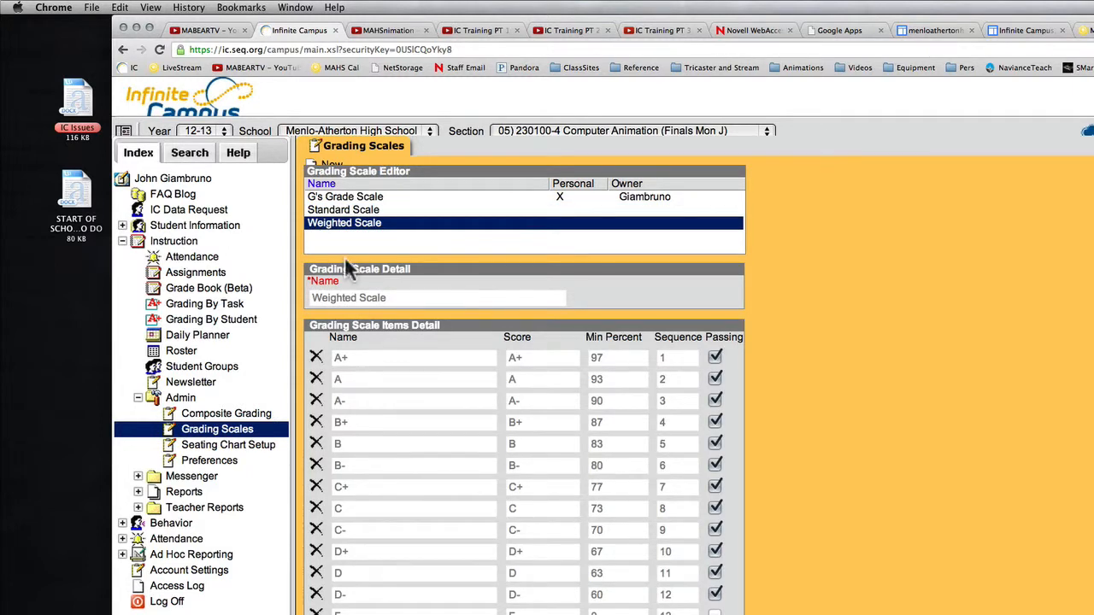
{"action": "left_click", "coordinate": [343, 209]}
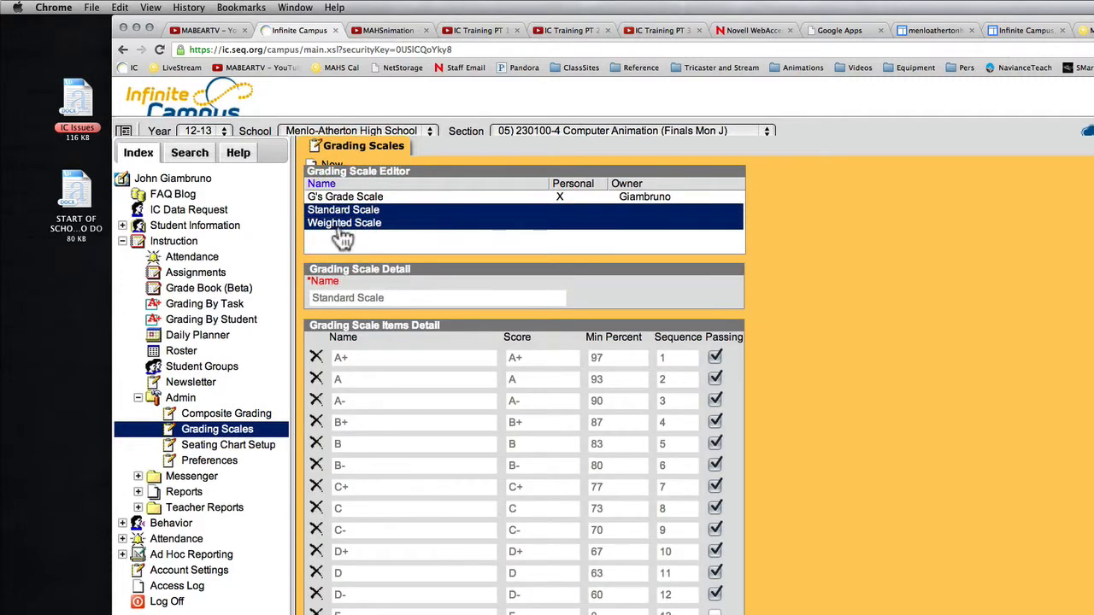
{"action": "left_click", "coordinate": [342, 228]}
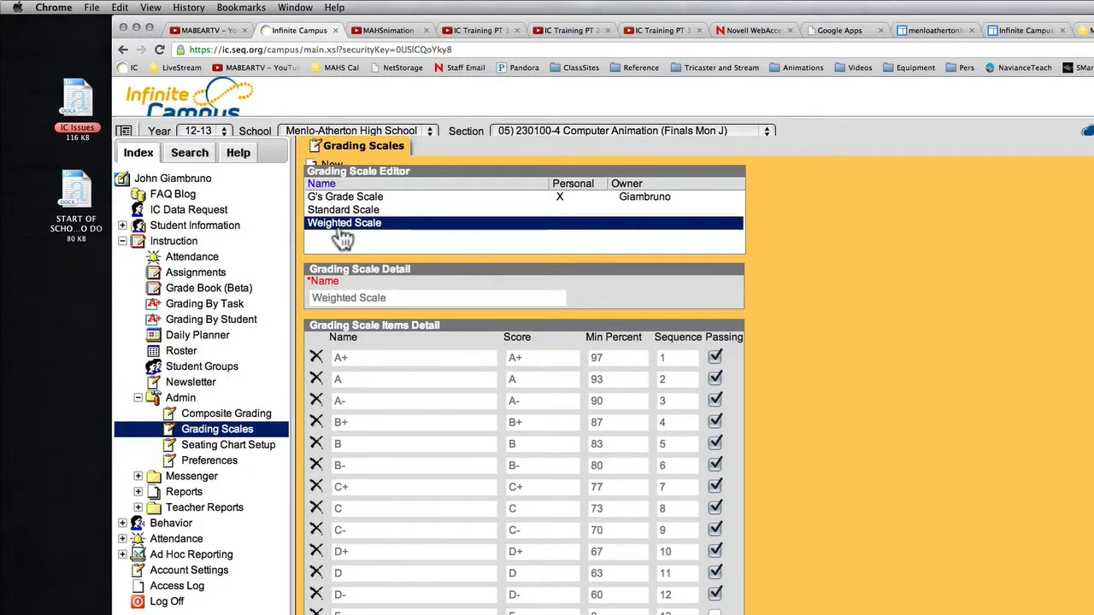
{"action": "left_click", "coordinate": [342, 211]}
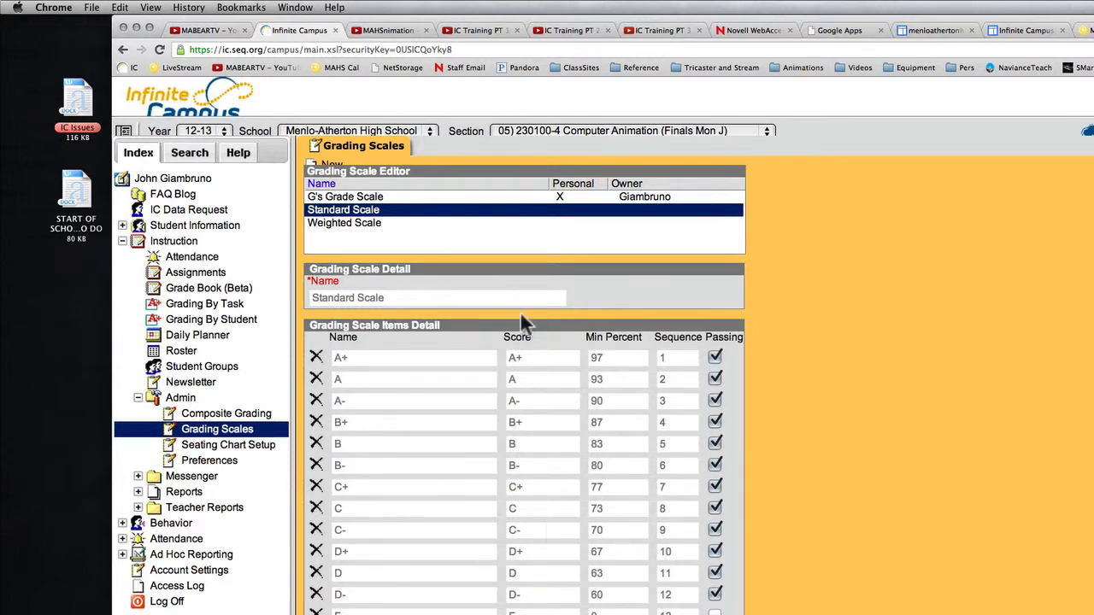
{"action": "left_click", "coordinate": [376, 198]}
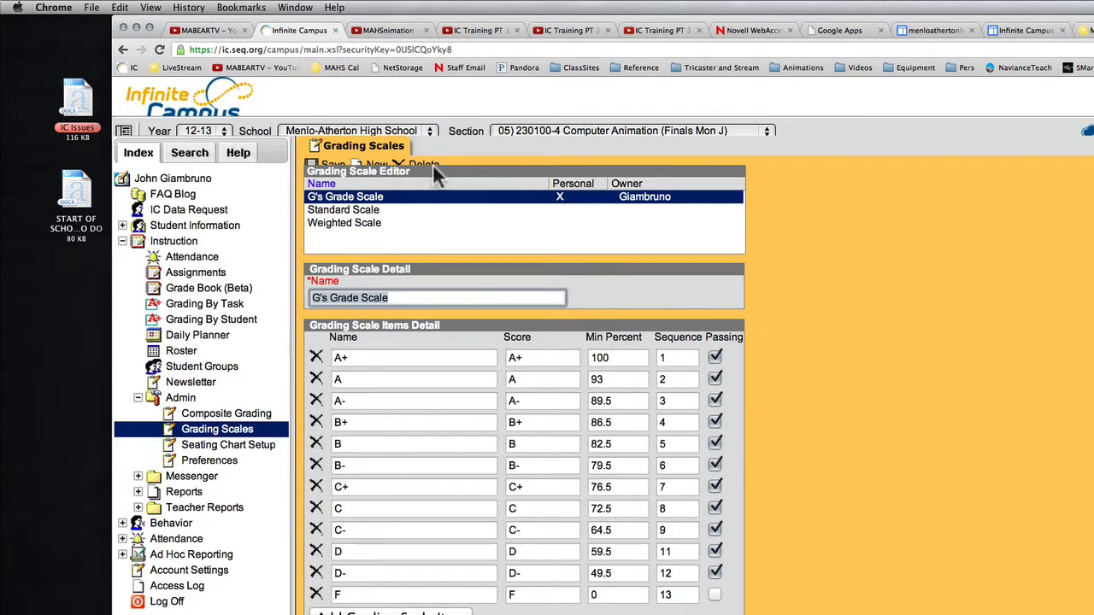
Step: Create a new grading scale named GdemoGradeScale and save it
{"action": "key", "text": "super+minus"}
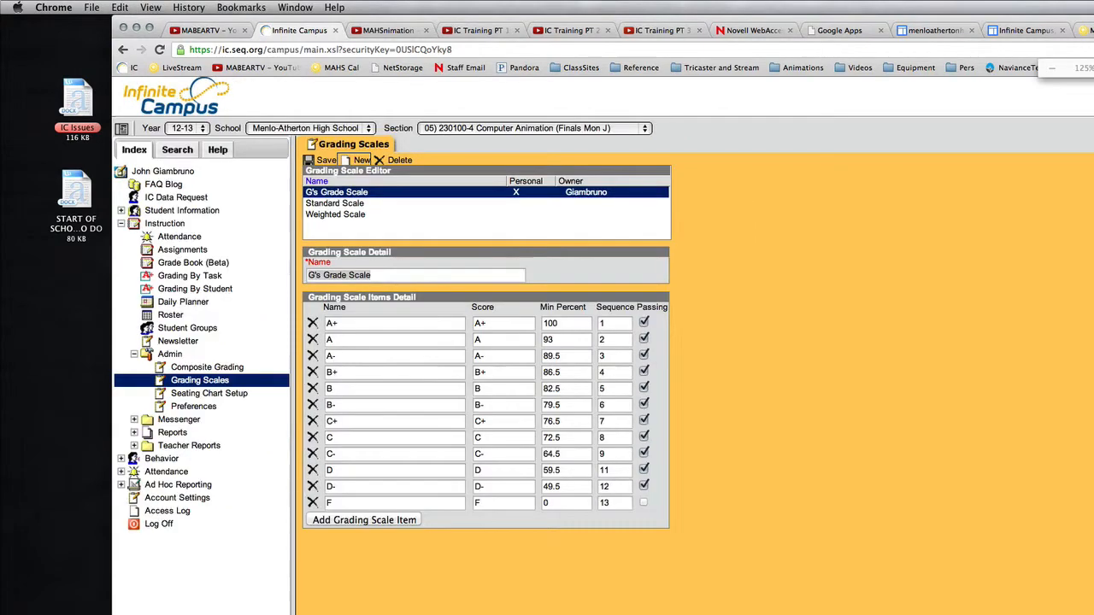
{"action": "left_click", "coordinate": [361, 161]}
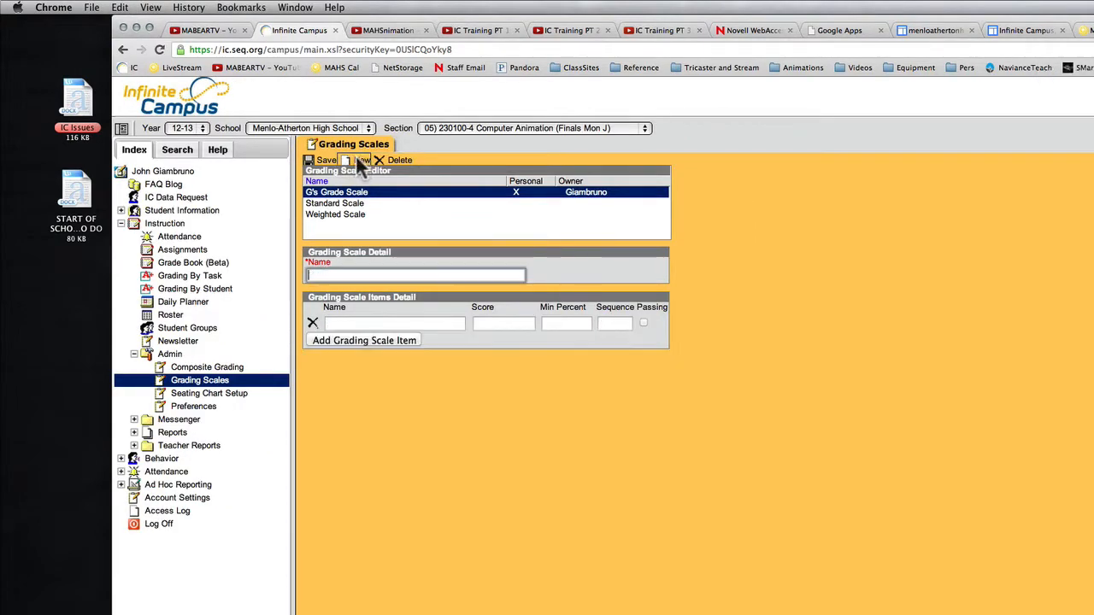
{"action": "left_click", "coordinate": [333, 273]}
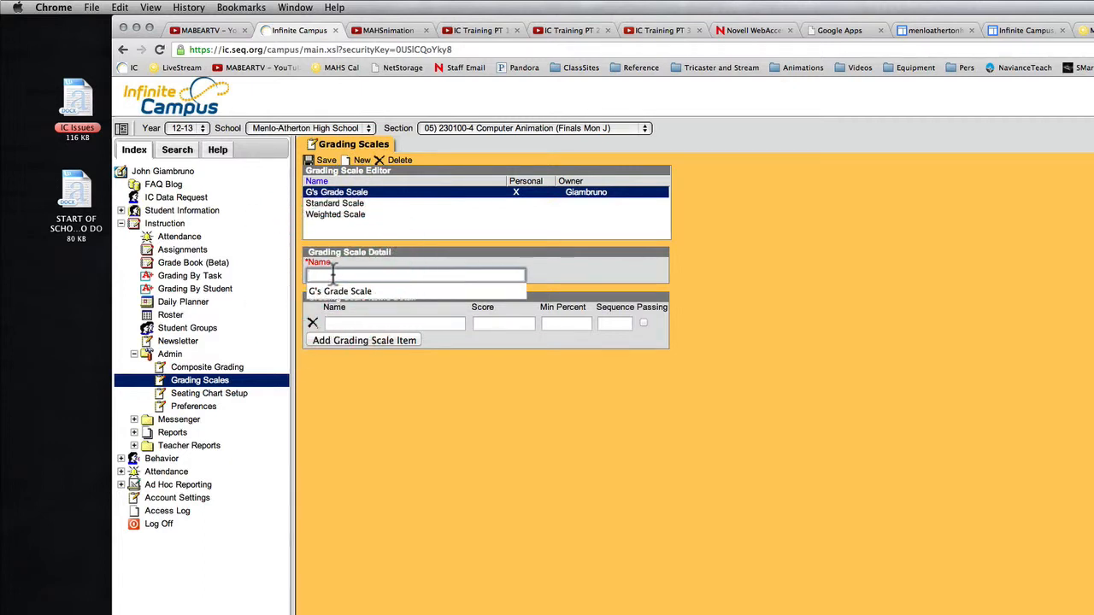
{"action": "type", "text": "Gd"}
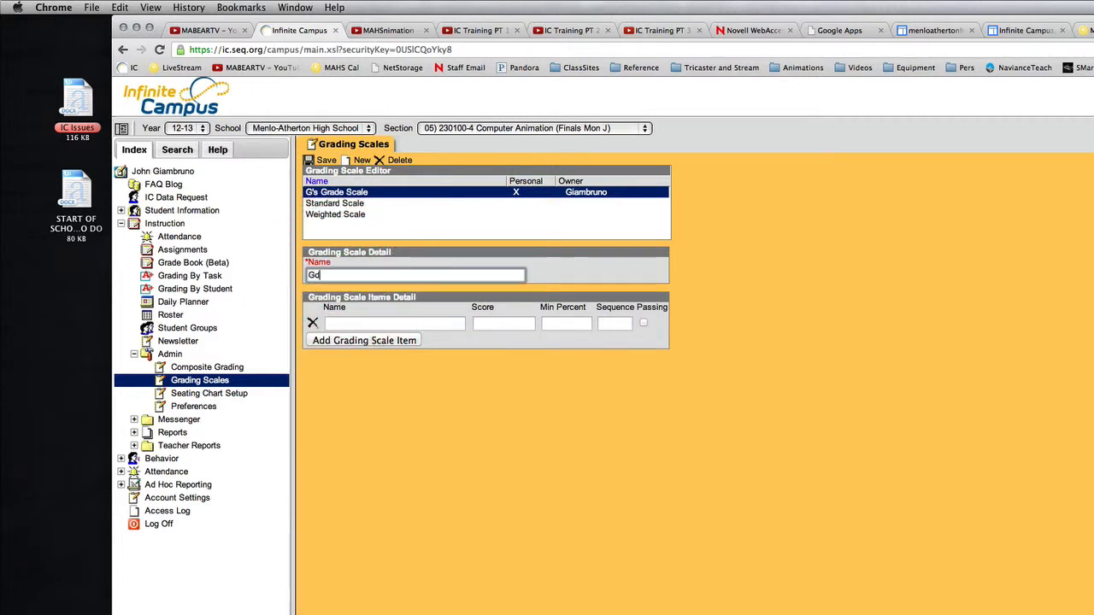
{"action": "type", "text": "emoGradeScale"}
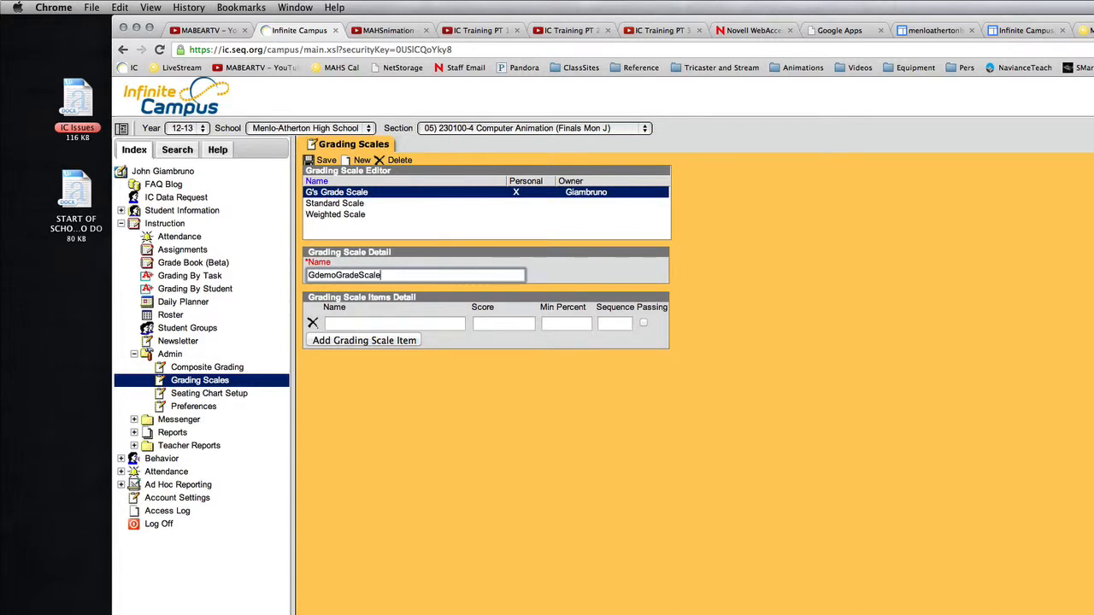
{"action": "left_click", "coordinate": [365, 324]}
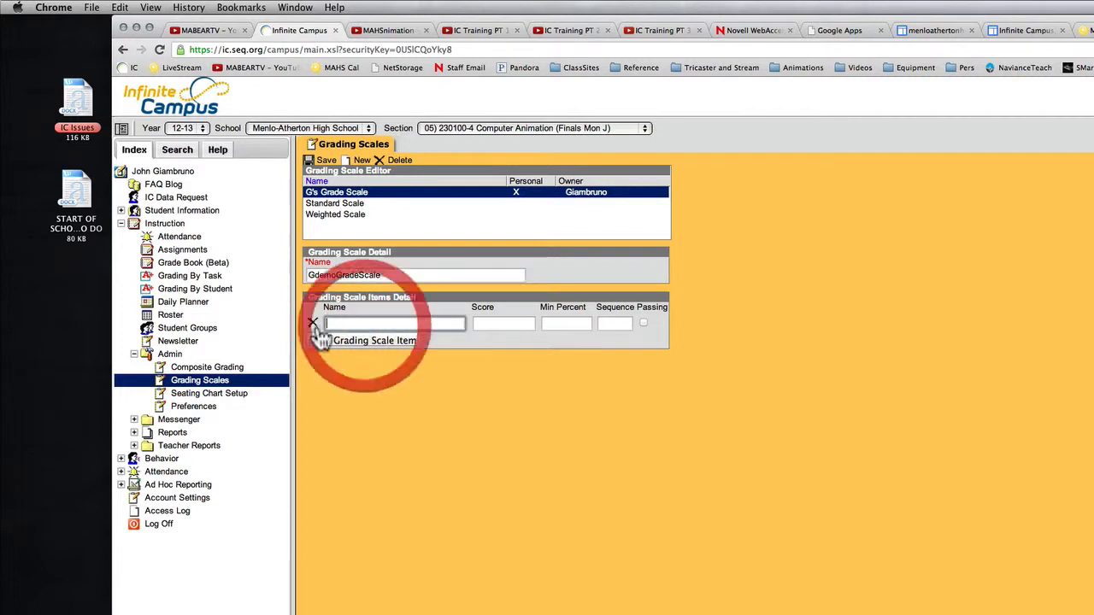
{"action": "left_click", "coordinate": [484, 323]}
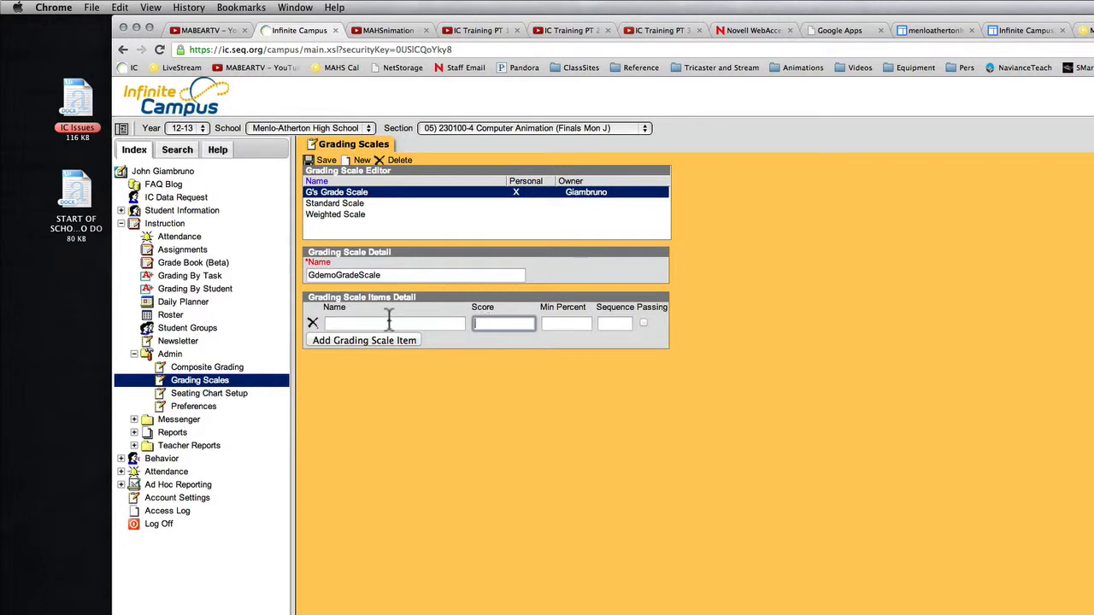
{"action": "left_click", "coordinate": [349, 323]}
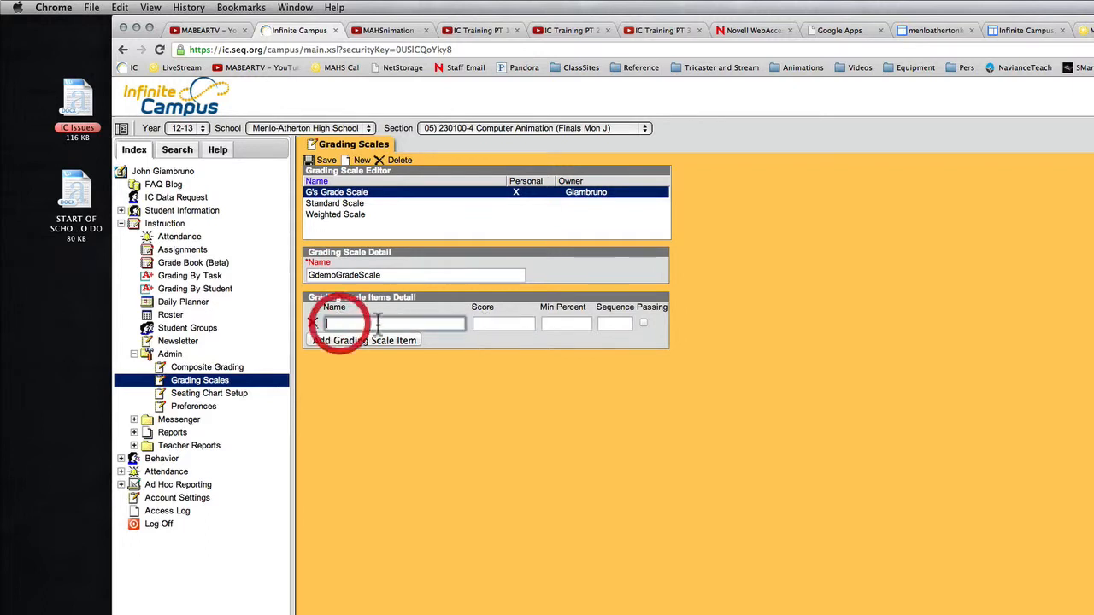
{"action": "left_click", "coordinate": [483, 323]}
{"action": "left_click", "coordinate": [313, 163]}
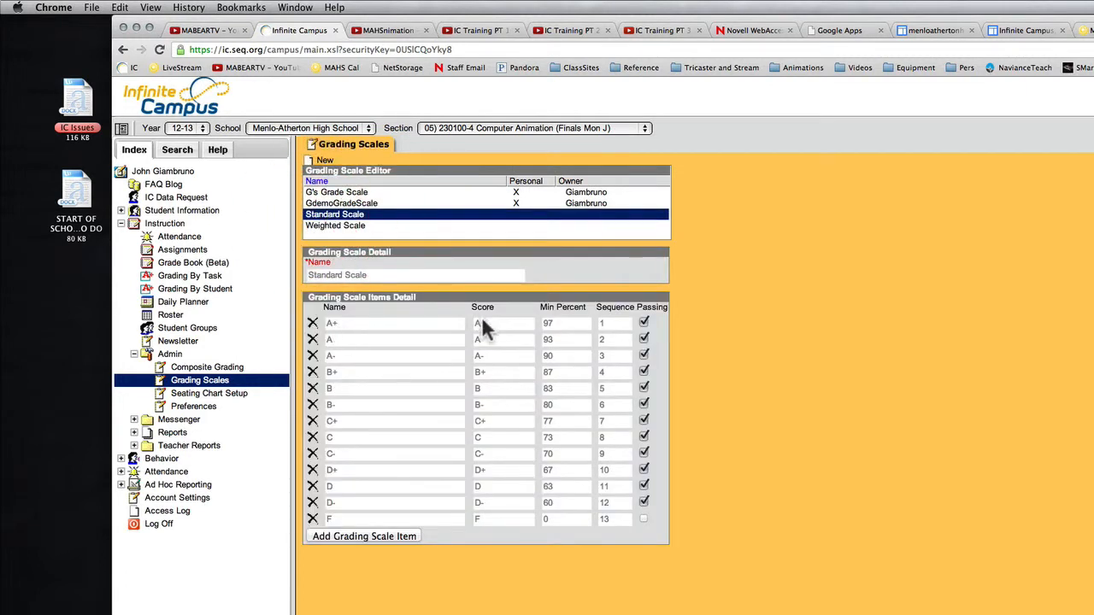
Step: Open GdemoGradeScale and give its first grading item the name F and score F
{"action": "left_click", "coordinate": [359, 205]}
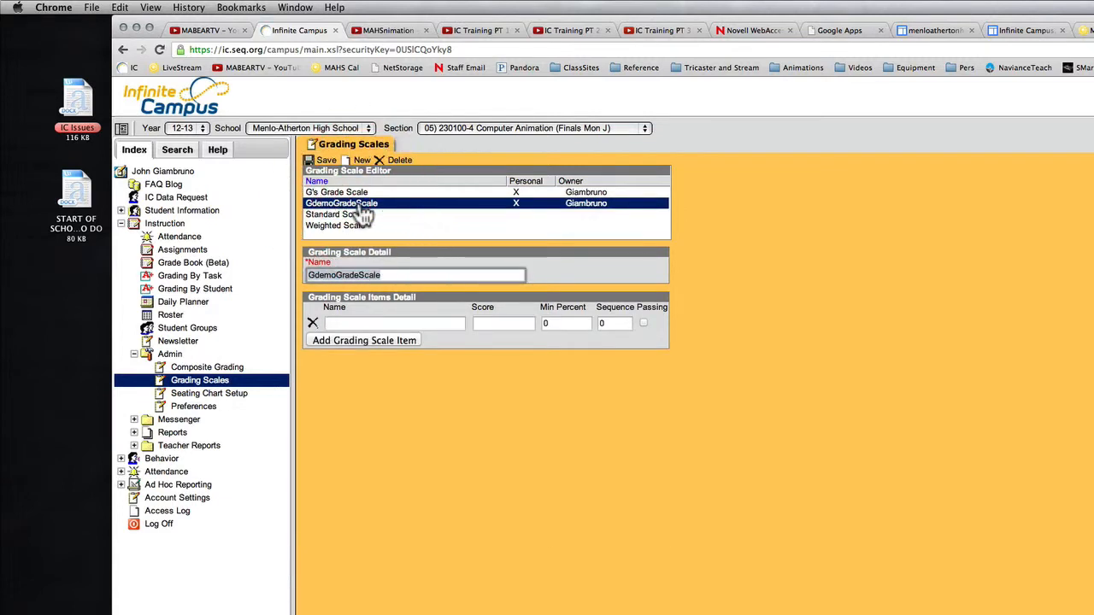
{"action": "left_click", "coordinate": [338, 323]}
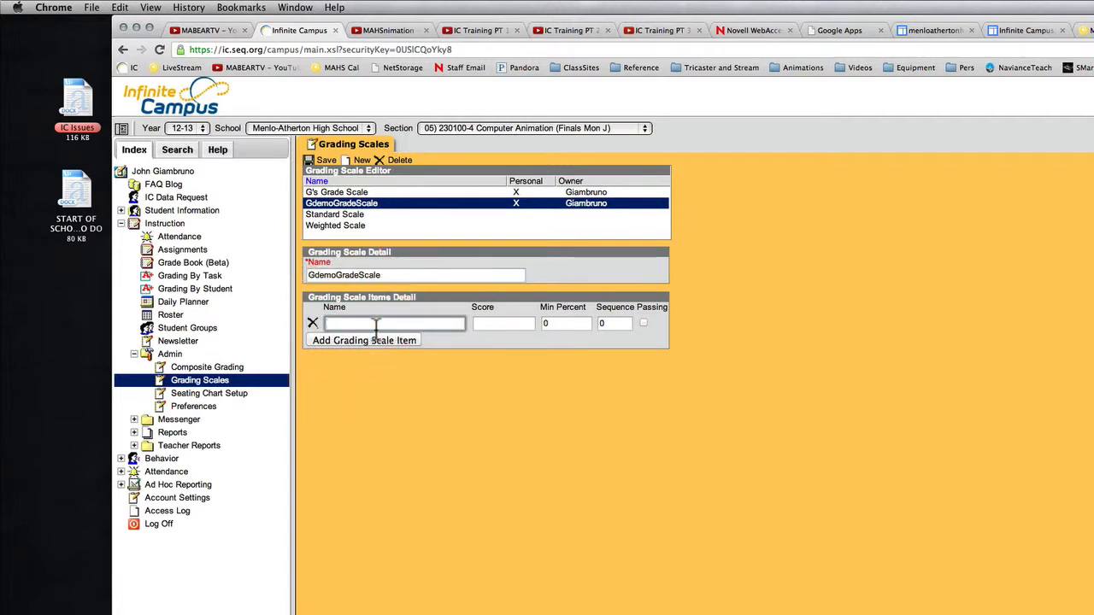
{"action": "type", "text": "F"}
{"action": "left_click", "coordinate": [494, 325]}
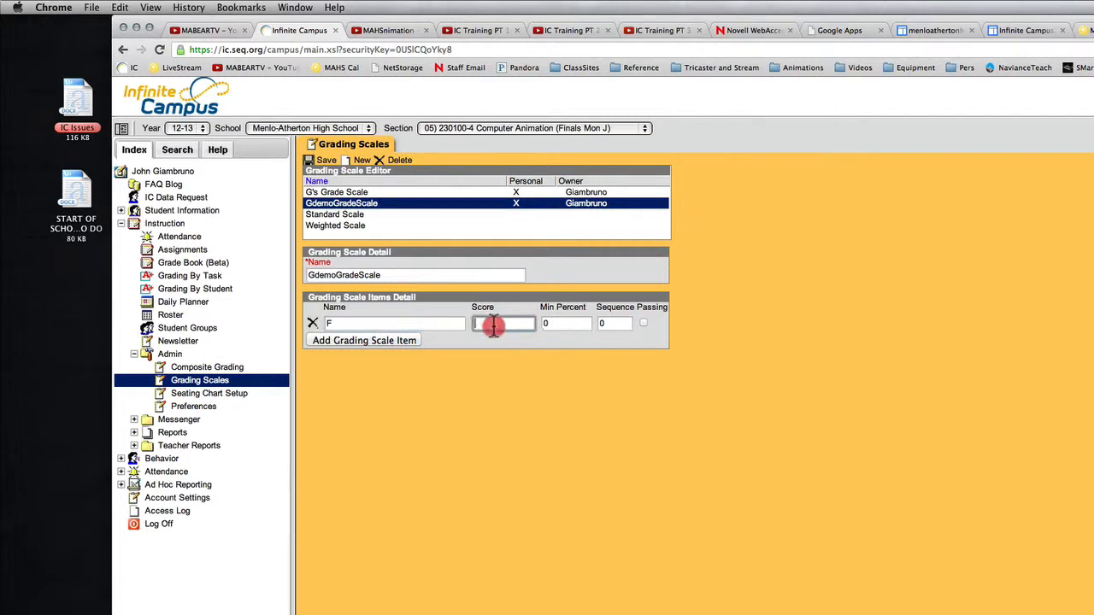
{"action": "type", "text": "F"}
{"action": "left_click", "coordinate": [610, 324]}
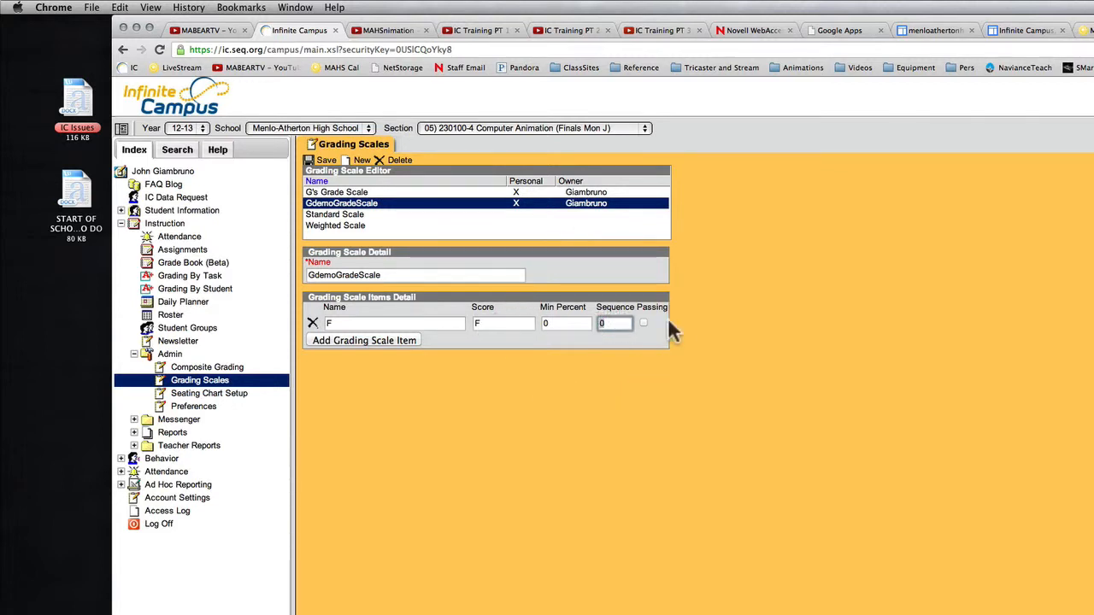
Step: Add a grading scale item with name and score C-, minimum percent 64.5, and mark it as passing
{"action": "left_click", "coordinate": [357, 342]}
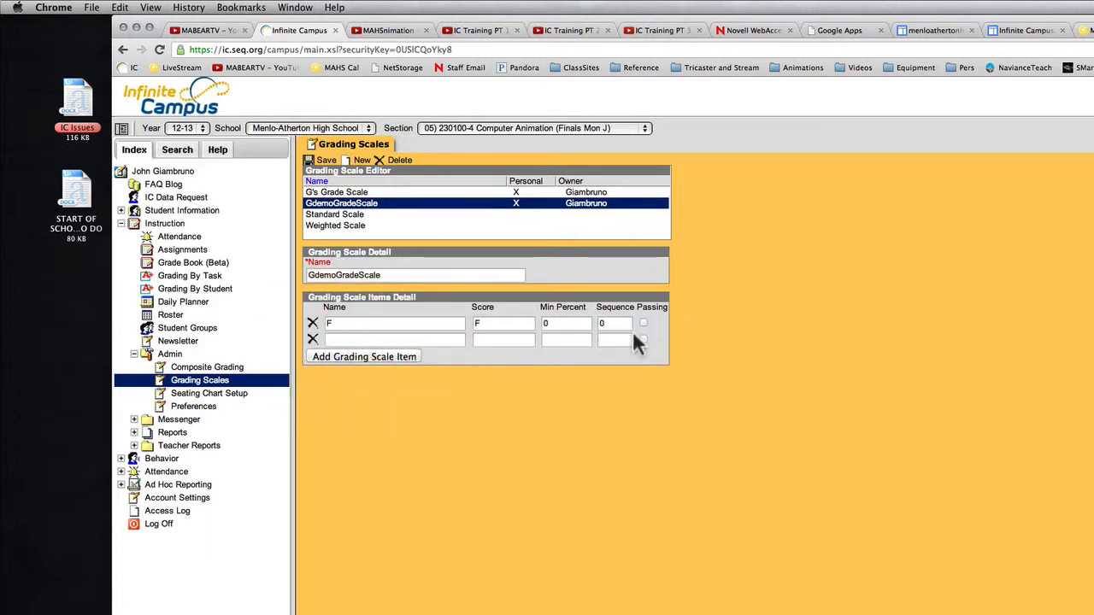
{"action": "left_click", "coordinate": [337, 339]}
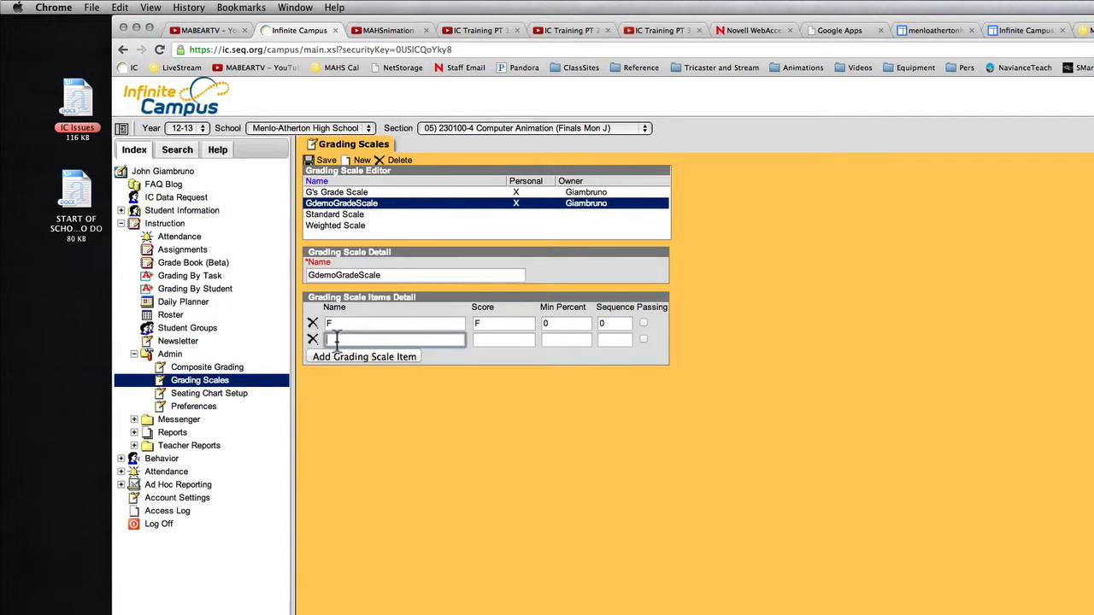
{"action": "type", "text": "C-"}
{"action": "key", "text": "Tab"}
{"action": "type", "text": "C-"}
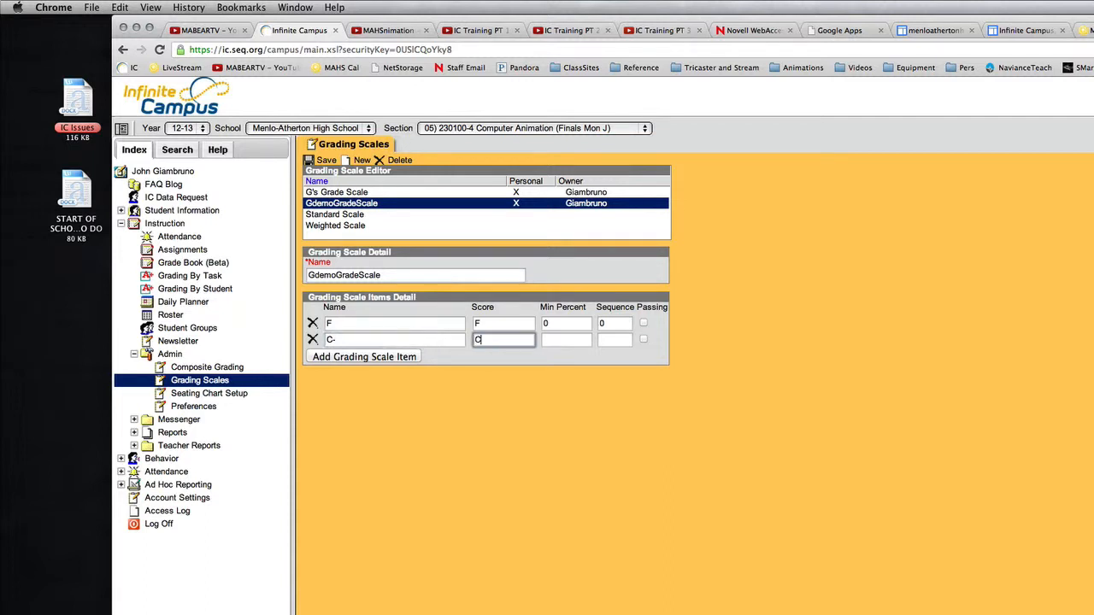
{"action": "key", "text": "Tab"}
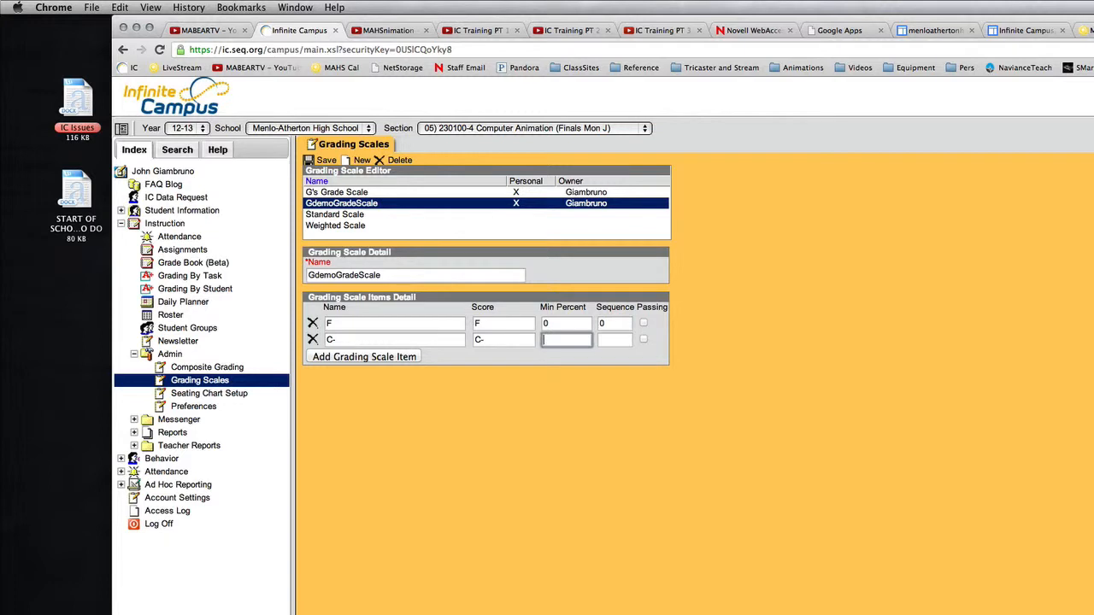
{"action": "type", "text": "64.5"}
{"action": "left_click", "coordinate": [642, 339]}
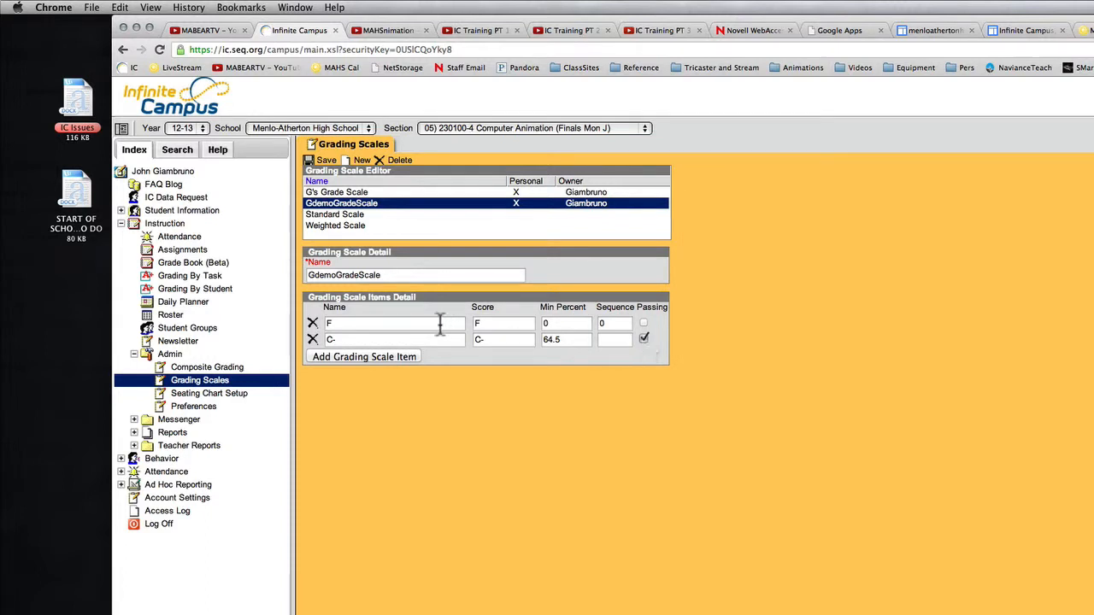
Step: Add a grading scale item with name and score C, minimum percent 72.5, and mark it as passing
{"action": "left_click", "coordinate": [343, 356]}
{"action": "left_click", "coordinate": [341, 355]}
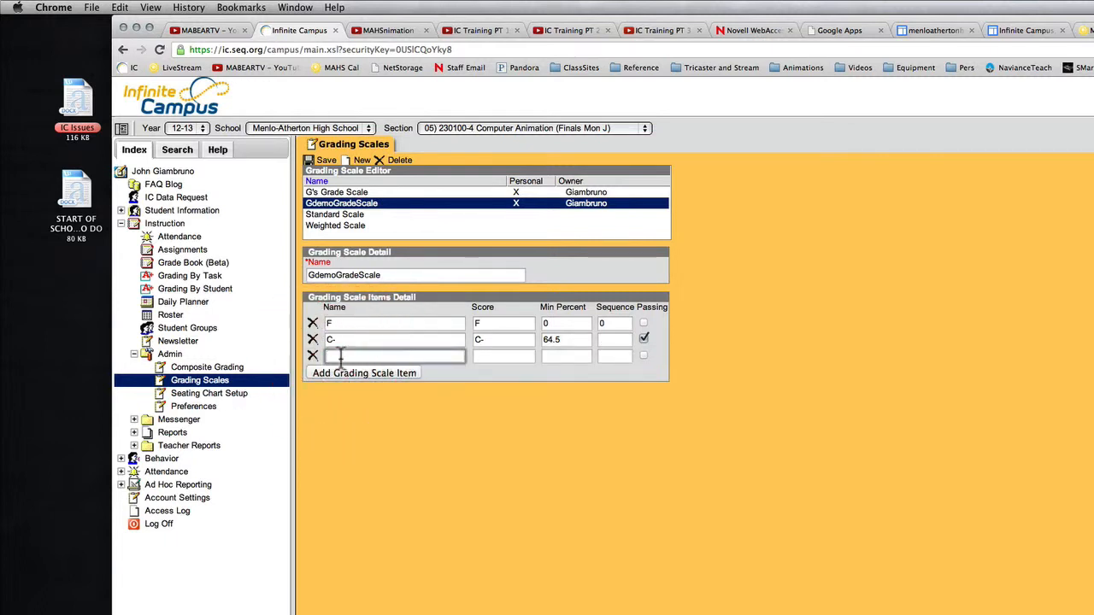
{"action": "type", "text": "C"}
{"action": "left_click", "coordinate": [492, 355]}
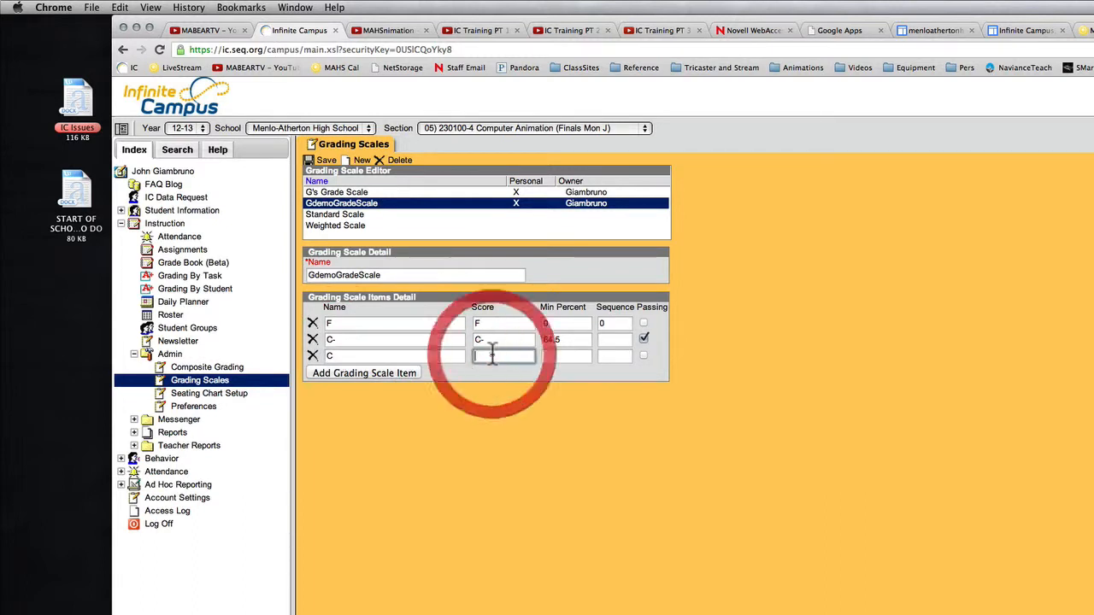
{"action": "type", "text": "C"}
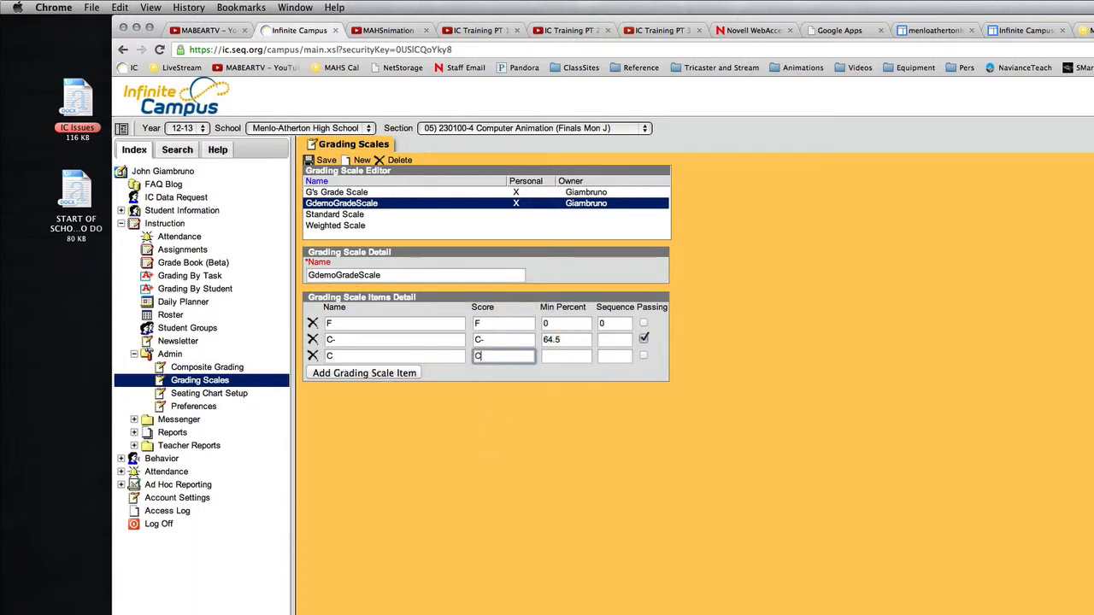
{"action": "left_click", "coordinate": [556, 360]}
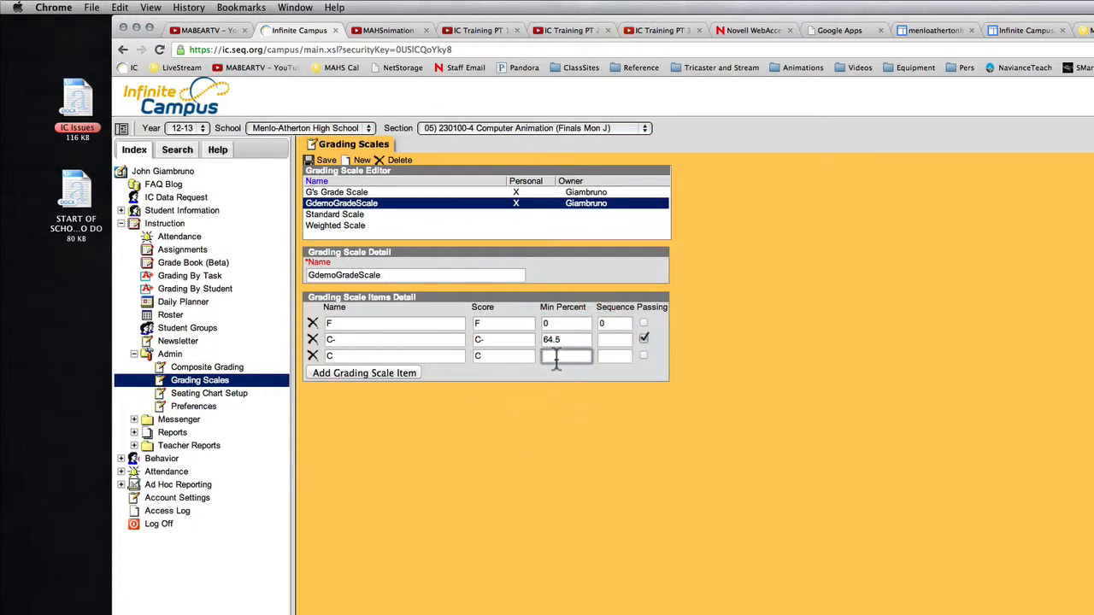
{"action": "type", "text": "72.5"}
{"action": "left_click", "coordinate": [643, 356]}
Step: Add a grading scale item with name and score C+, minimum percent 77.5, and mark it as passing
{"action": "left_click", "coordinate": [361, 375]}
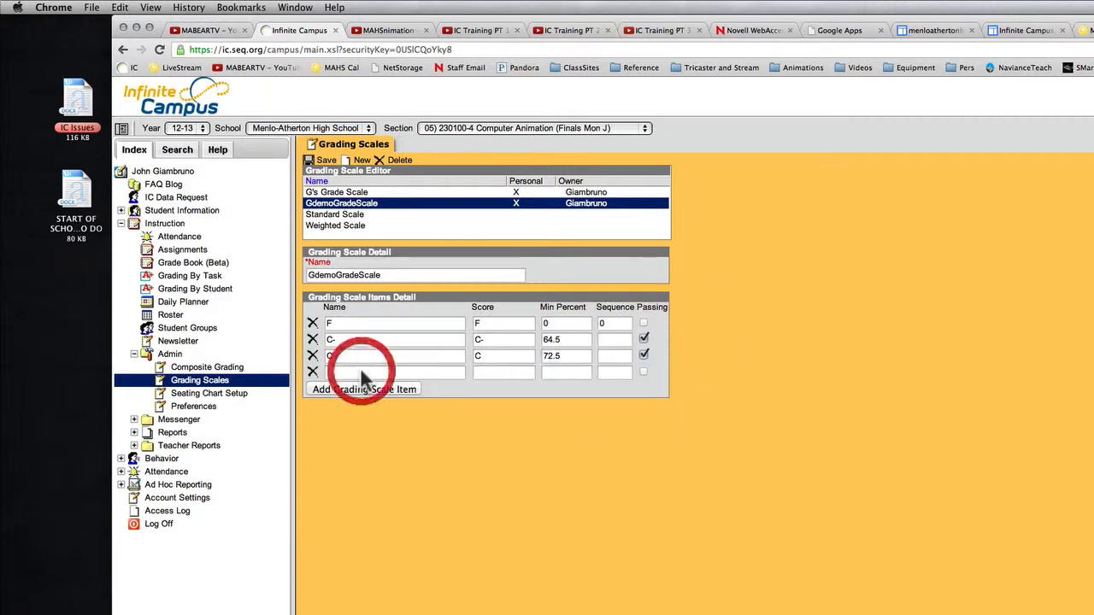
{"action": "left_click", "coordinate": [347, 371]}
{"action": "type", "text": "C+"}
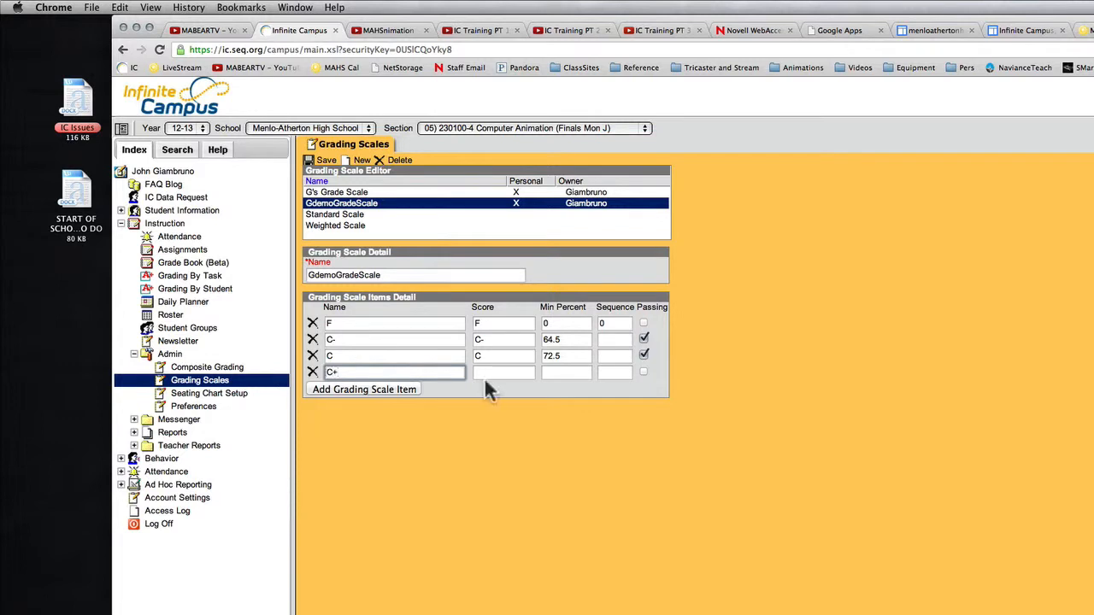
{"action": "key", "text": "Tab"}
{"action": "type", "text": "C+"}
{"action": "left_click", "coordinate": [571, 373]}
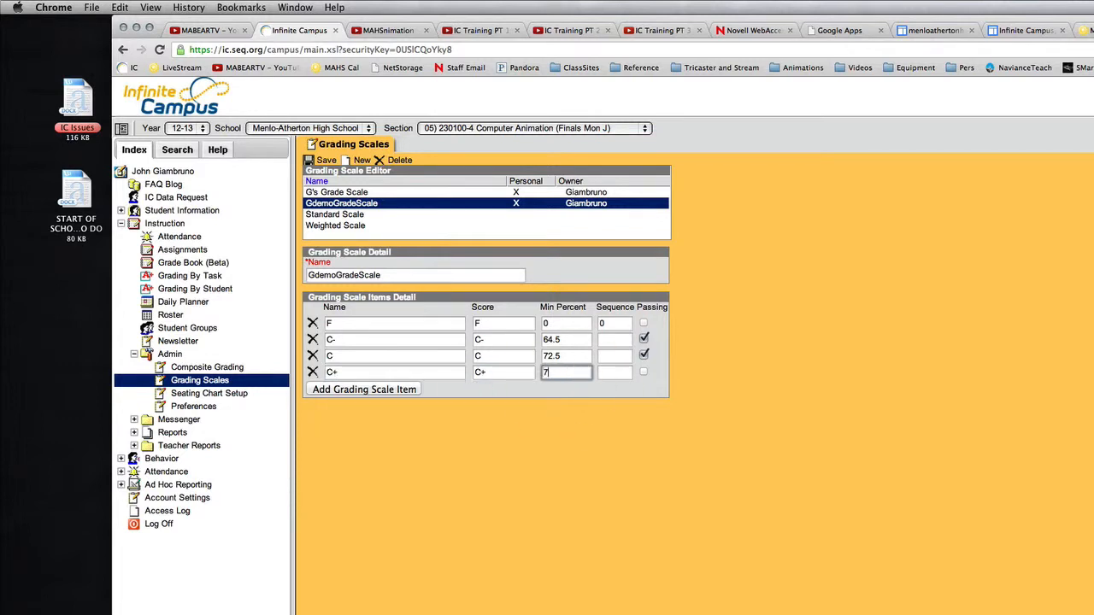
{"action": "left_click", "coordinate": [644, 371]}
Step: Add a grading scale item with name and score B-, minimum percent 79.5, and mark it as passing
{"action": "left_click", "coordinate": [366, 390]}
{"action": "left_click", "coordinate": [366, 389]}
{"action": "type", "text": "B-"}
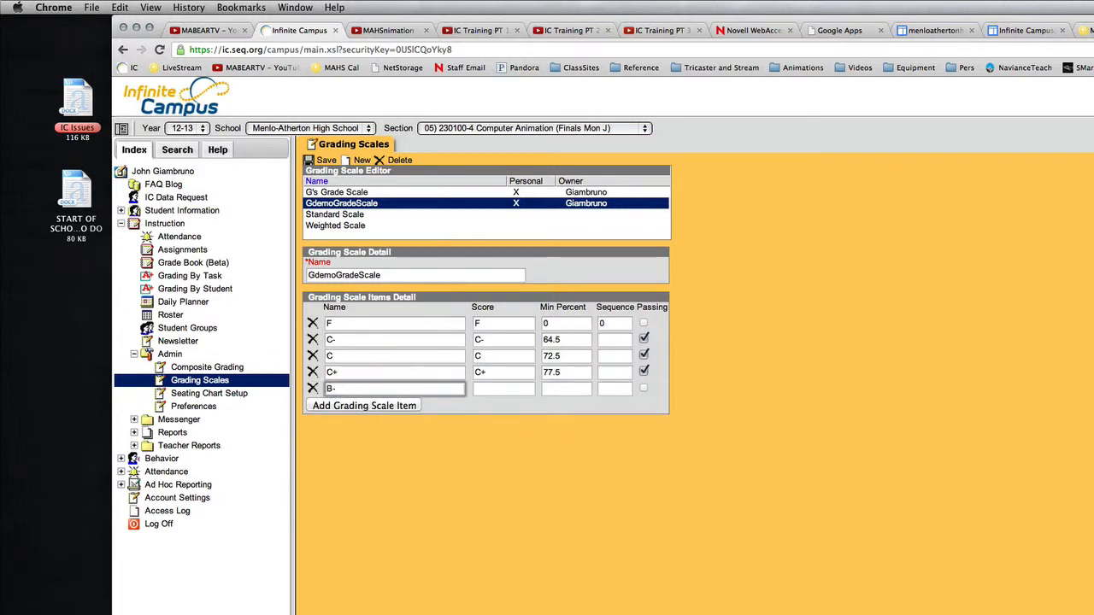
{"action": "key", "text": "Tab"}
{"action": "type", "text": "B"}
{"action": "left_click", "coordinate": [548, 389]}
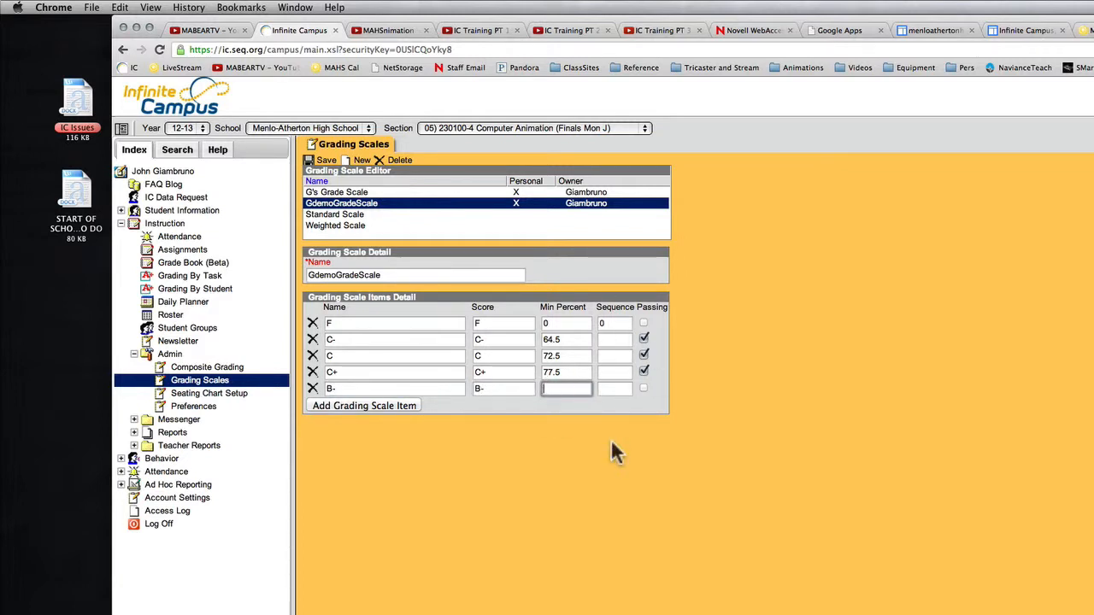
{"action": "type", "text": "79.5"}
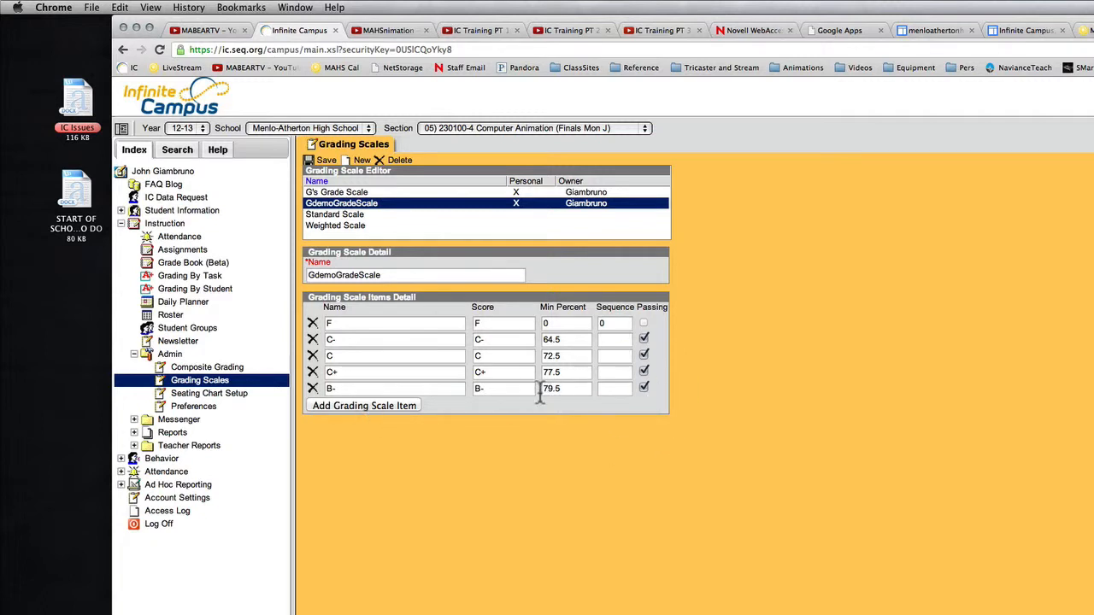
Step: Re-enter 79.5 as the minimum percent of the B- item and save the grading scale
{"action": "double_click", "coordinate": [551, 389]}
{"action": "type", "text": "80"}
{"action": "key", "text": "BackSpace"}
{"action": "key", "text": "BackSpace"}
{"action": "type", "text": "7"}
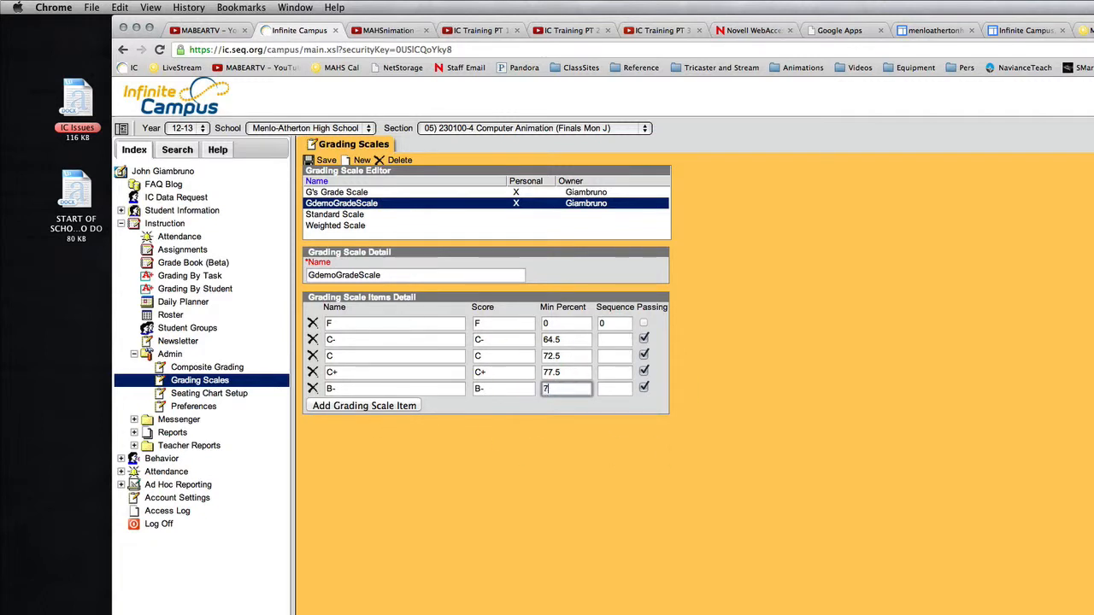
{"action": "left_click", "coordinate": [322, 161]}
Step: After consulting the Weighted Scale, add a B item to GdemoGradeScale with score B, minimum percent 82.5, and mark it as passing
{"action": "left_click", "coordinate": [329, 225]}
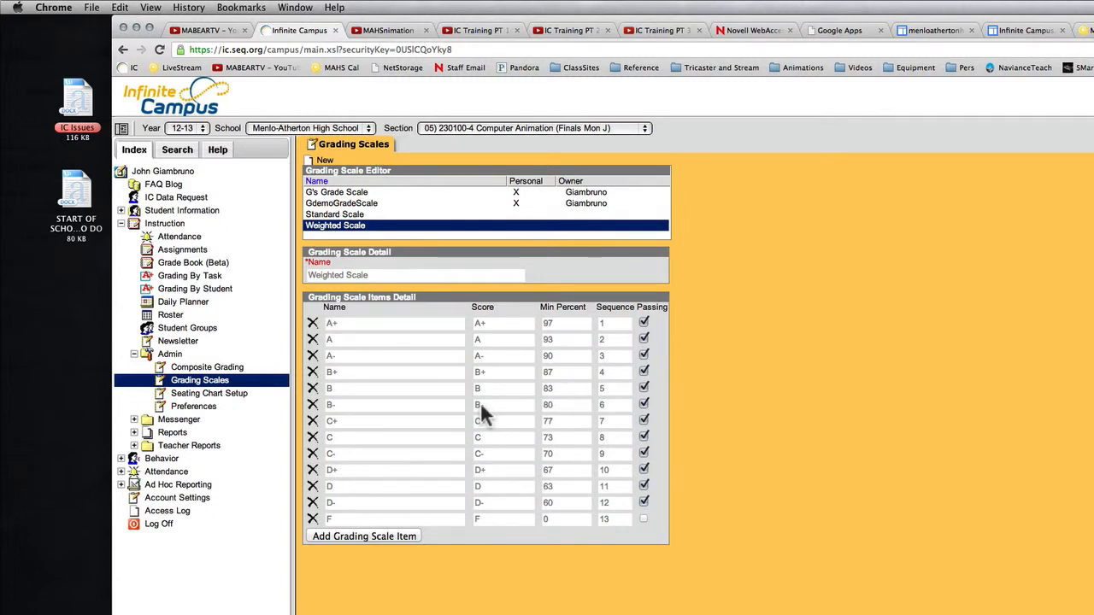
{"action": "left_click", "coordinate": [389, 203]}
{"action": "left_click", "coordinate": [376, 414]}
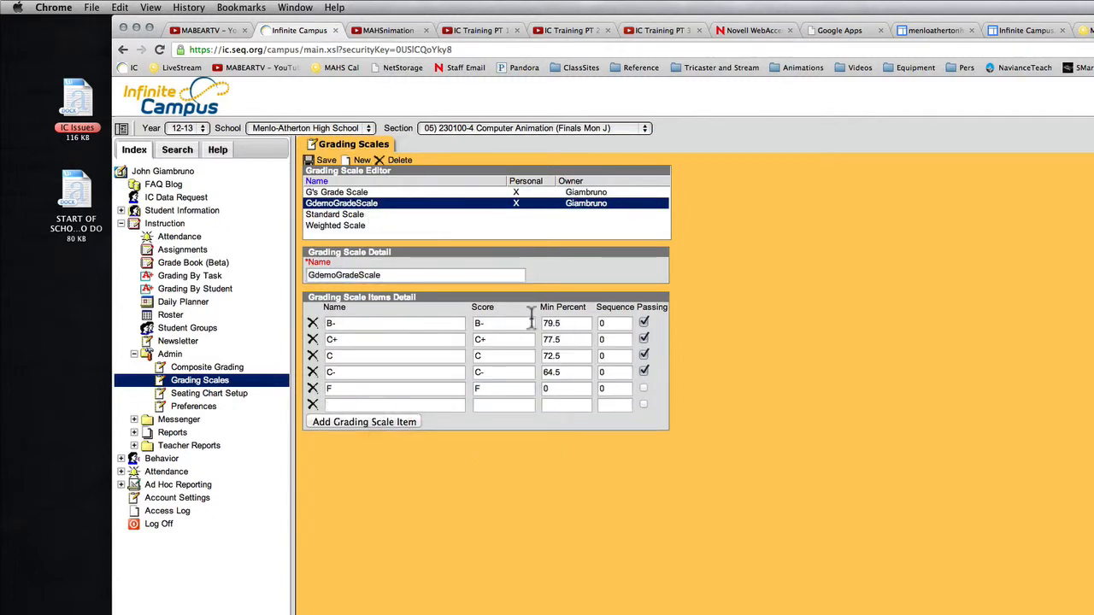
{"action": "left_click", "coordinate": [363, 405]}
{"action": "type", "text": "B"}
{"action": "key", "text": "Tab"}
{"action": "type", "text": "B"}
{"action": "left_click", "coordinate": [548, 407]}
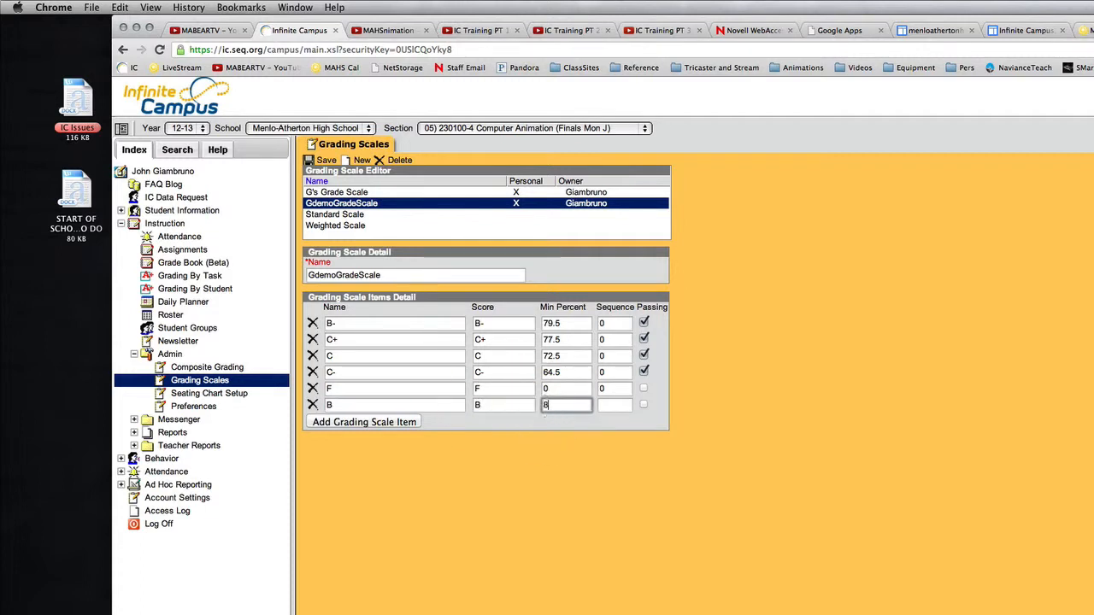
{"action": "left_click", "coordinate": [643, 404]}
Step: Add a grading scale item with name and score B+ and minimum percent 87.5
{"action": "left_click", "coordinate": [350, 422]}
{"action": "left_click", "coordinate": [349, 421]}
{"action": "type", "text": "B+"}
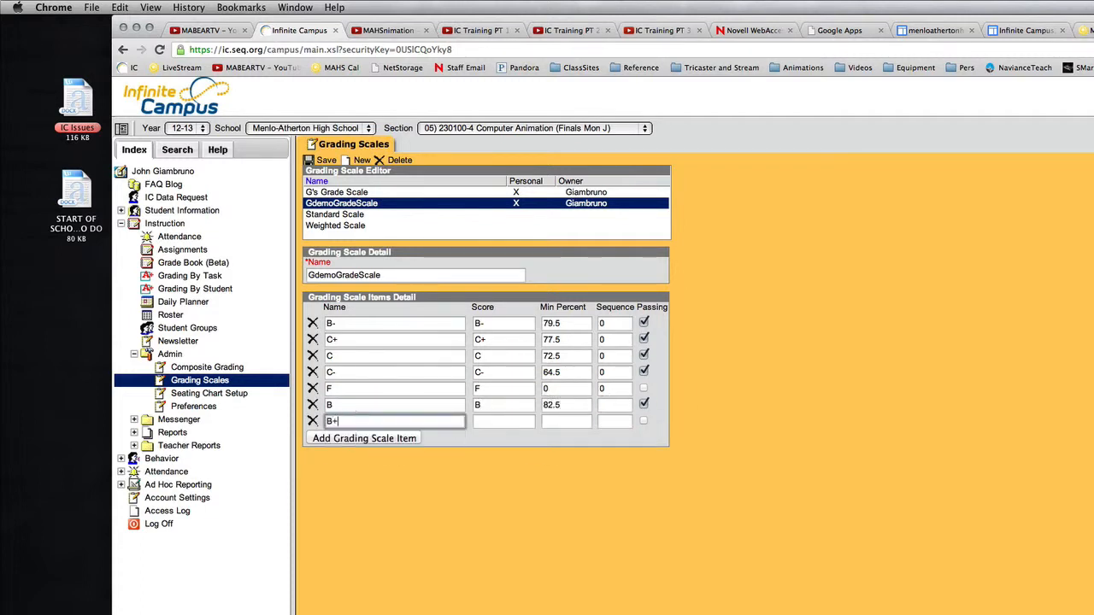
{"action": "left_click", "coordinate": [490, 421]}
{"action": "type", "text": "B"}
{"action": "left_click", "coordinate": [547, 421]}
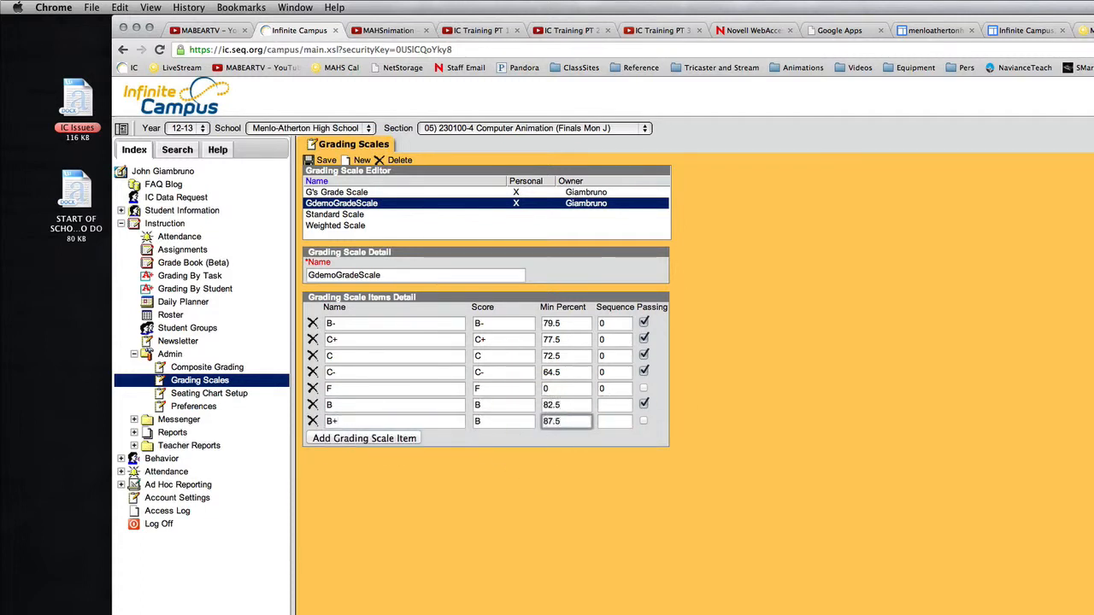
{"action": "left_click", "coordinate": [508, 421]}
{"action": "type", "text": "+"}
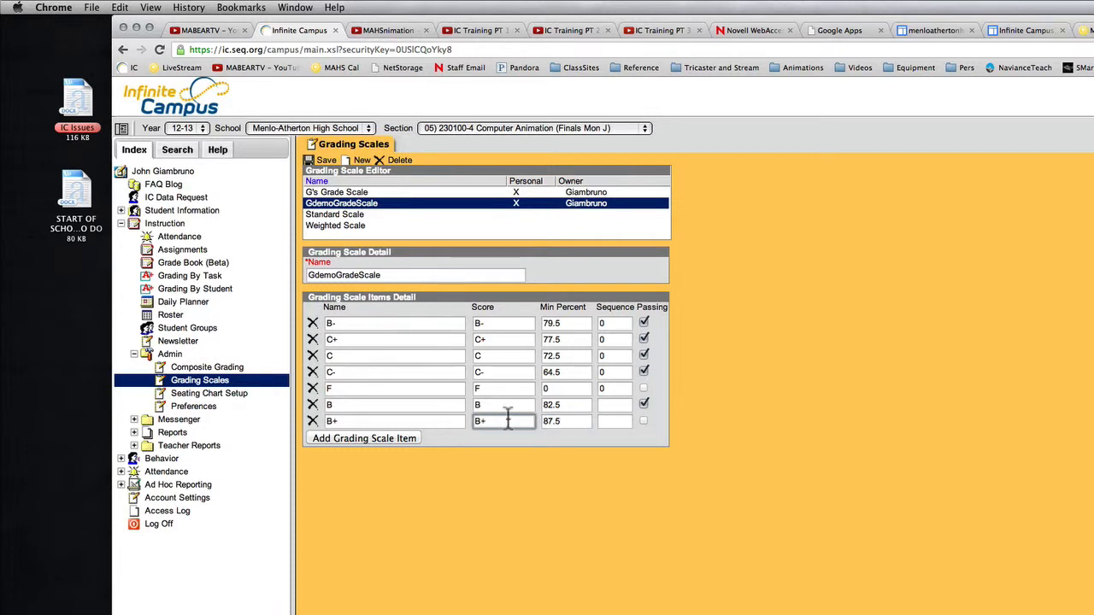
Step: Add a grading scale item with name and score A-, minimum percent 89.5, and mark both A- and B+ as passing
{"action": "left_click", "coordinate": [364, 438]}
{"action": "left_click", "coordinate": [359, 437]}
{"action": "type", "text": "A-"}
{"action": "left_click", "coordinate": [483, 438]}
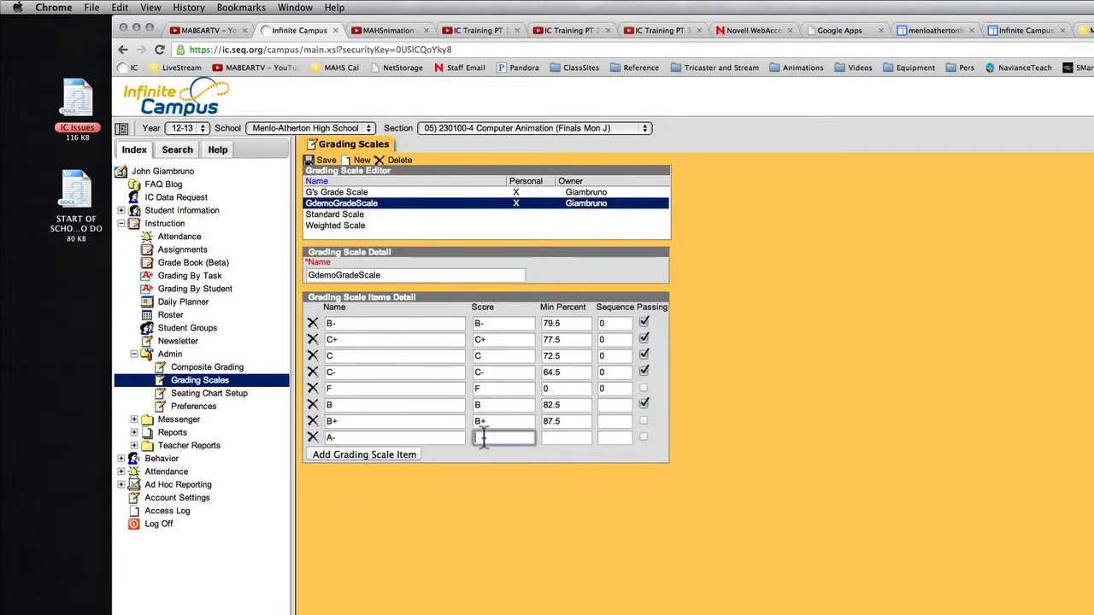
{"action": "type", "text": "A-"}
{"action": "left_click", "coordinate": [546, 438]}
{"action": "left_click", "coordinate": [644, 437]}
{"action": "left_click", "coordinate": [643, 420]}
Step: Add a grading scale item with name and score A, minimum percent 92.5, and mark it as passing
{"action": "left_click", "coordinate": [364, 455]}
{"action": "left_click", "coordinate": [342, 454]}
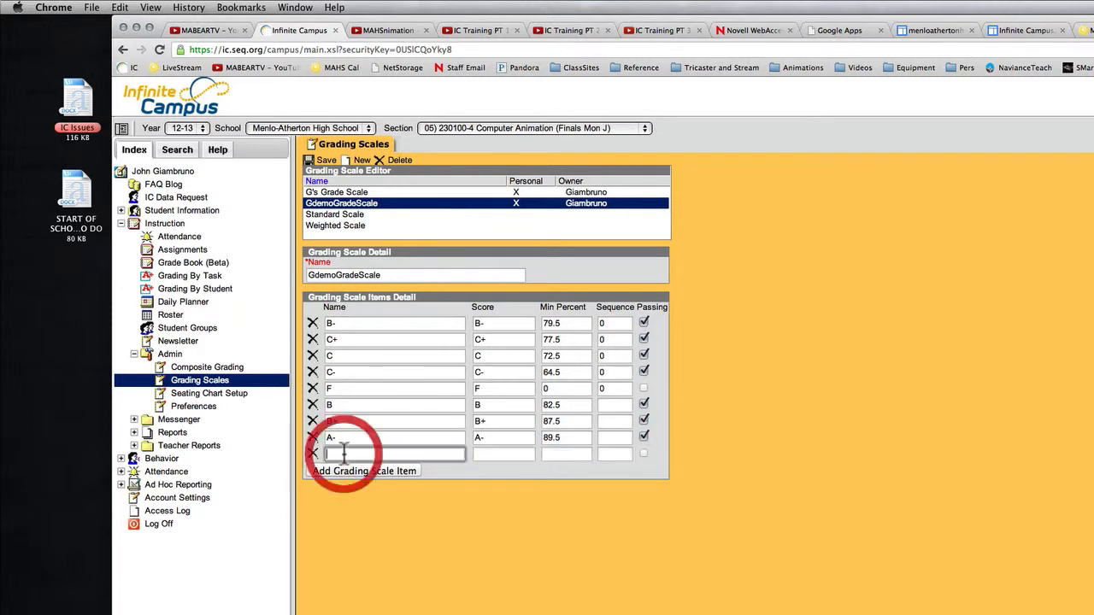
{"action": "type", "text": "A"}
{"action": "left_click", "coordinate": [481, 454]}
{"action": "type", "text": "A"}
{"action": "left_click", "coordinate": [557, 454]}
{"action": "type", "text": "92.5"}
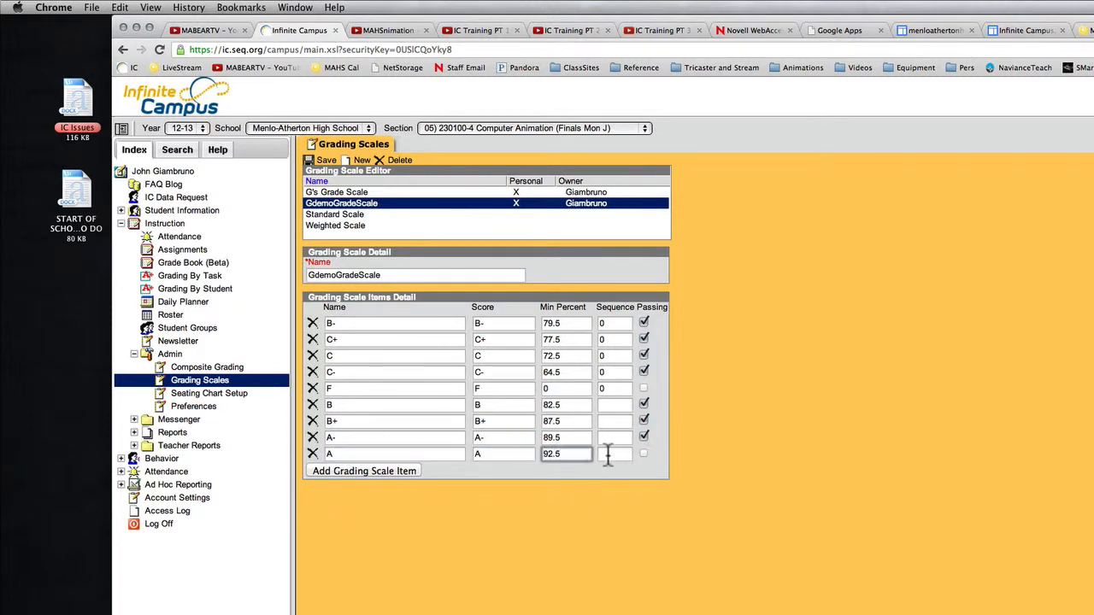
{"action": "left_click", "coordinate": [643, 453]}
Step: Add a grading scale item with name and score A+ and minimum percent 99.5
{"action": "left_click", "coordinate": [364, 471]}
{"action": "left_click", "coordinate": [359, 470]}
{"action": "type", "text": "A+"}
{"action": "left_click", "coordinate": [494, 469]}
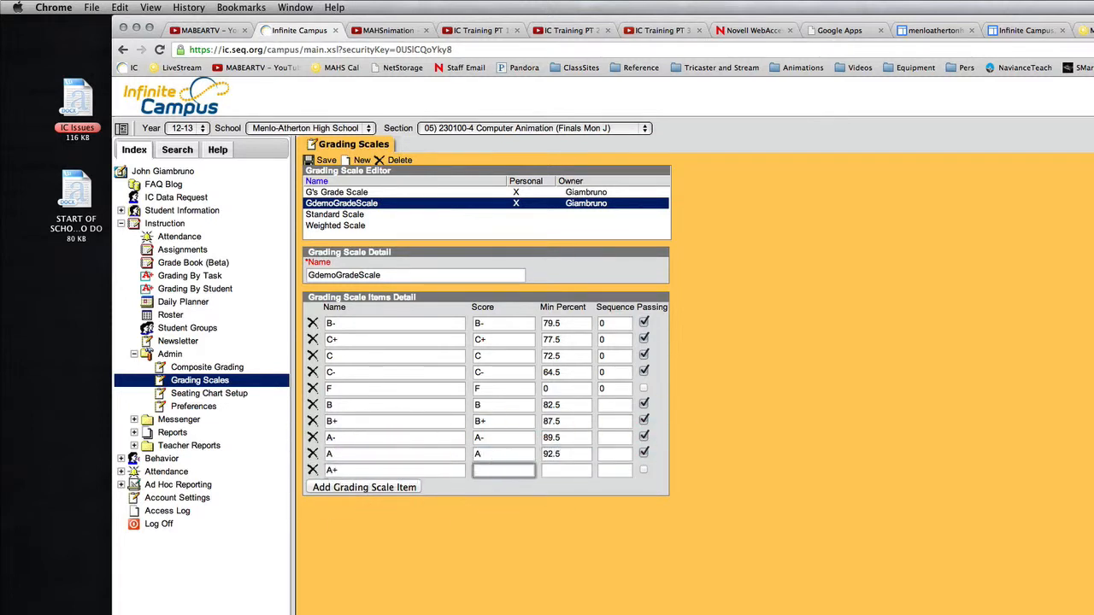
{"action": "type", "text": "A+"}
{"action": "left_click", "coordinate": [564, 470]}
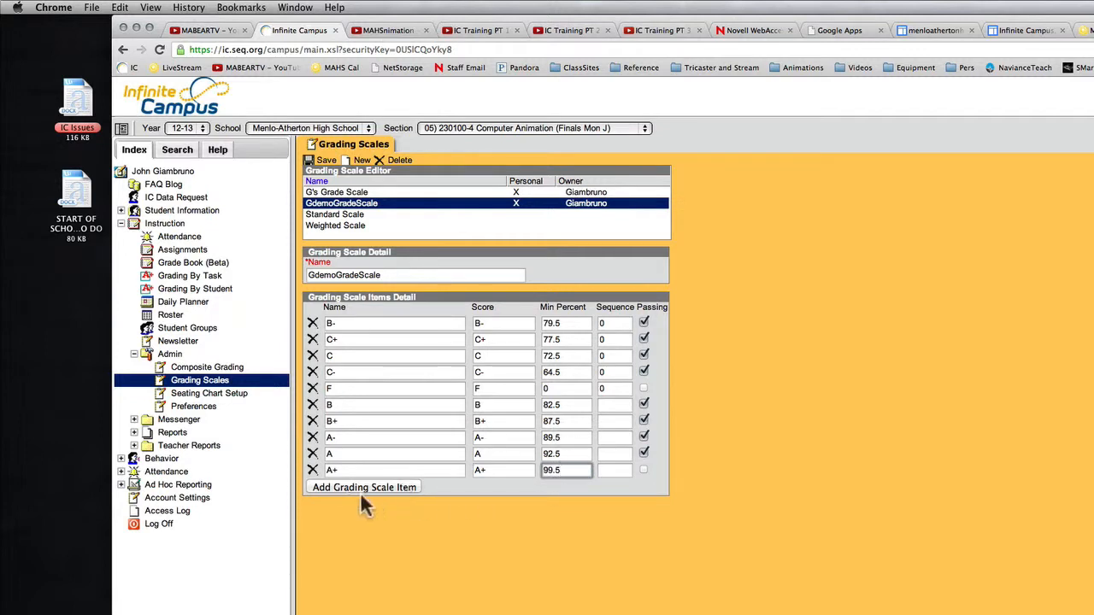
Step: Add another blank grading scale item and try to delete it
{"action": "left_click", "coordinate": [333, 487]}
{"action": "left_click", "coordinate": [312, 486]}
{"action": "left_click", "coordinate": [935, 302]}
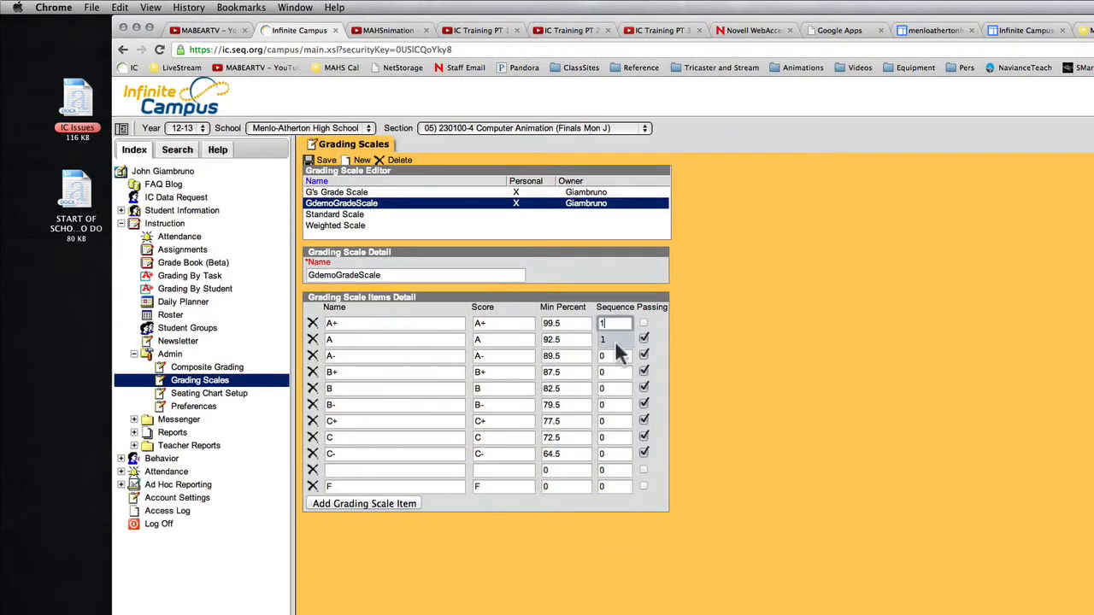
Step: Set the sequence numbers of the items A, A-, B+, B and B- to 2, 3, 4, 5 and 6
{"action": "left_click", "coordinate": [600, 340]}
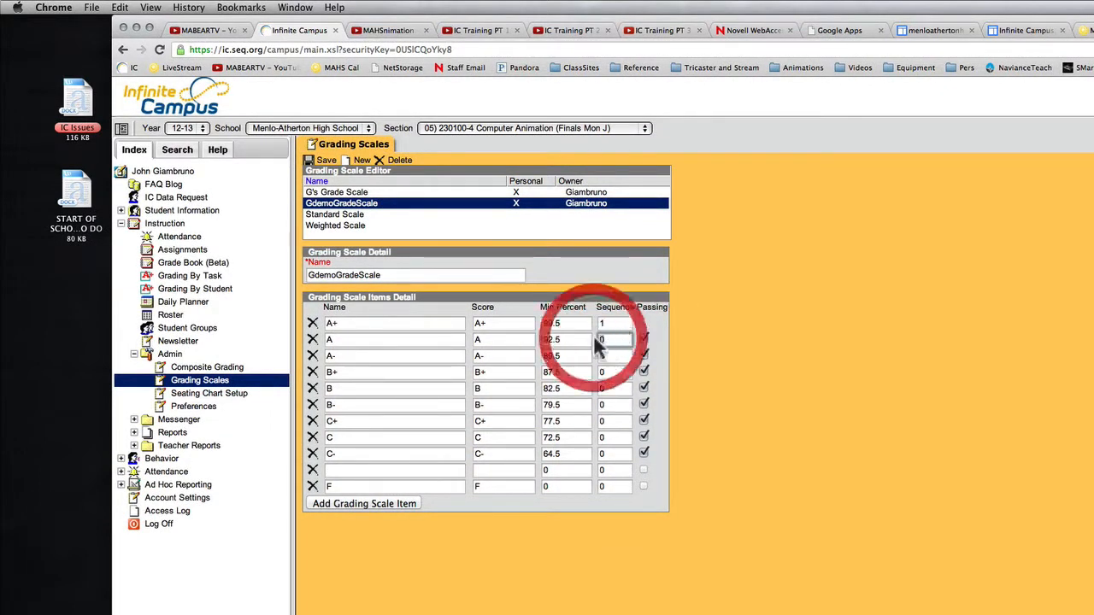
{"action": "type", "text": "2"}
{"action": "left_click", "coordinate": [602, 355]}
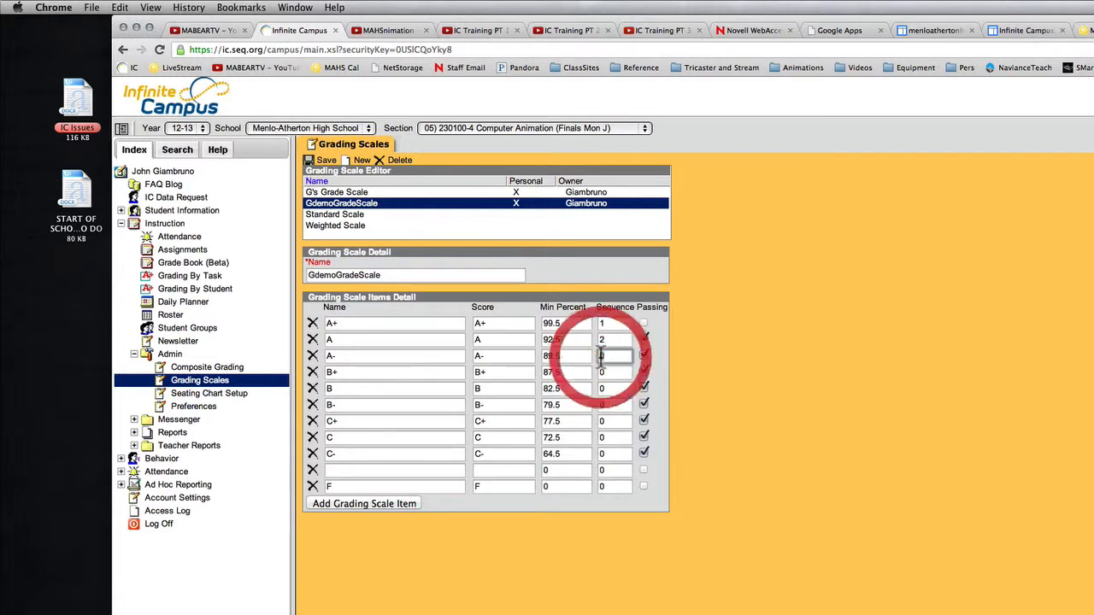
{"action": "type", "text": "3"}
{"action": "left_click", "coordinate": [600, 372]}
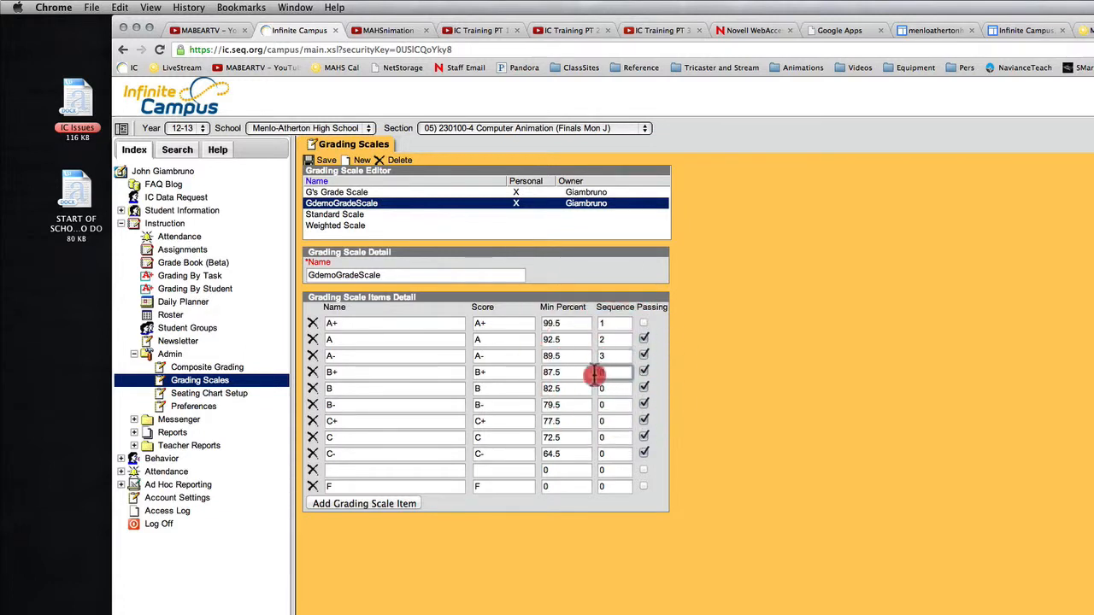
{"action": "type", "text": "4"}
{"action": "left_click", "coordinate": [600, 389]}
{"action": "type", "text": "5"}
{"action": "left_click", "coordinate": [602, 405]}
{"action": "type", "text": "6"}
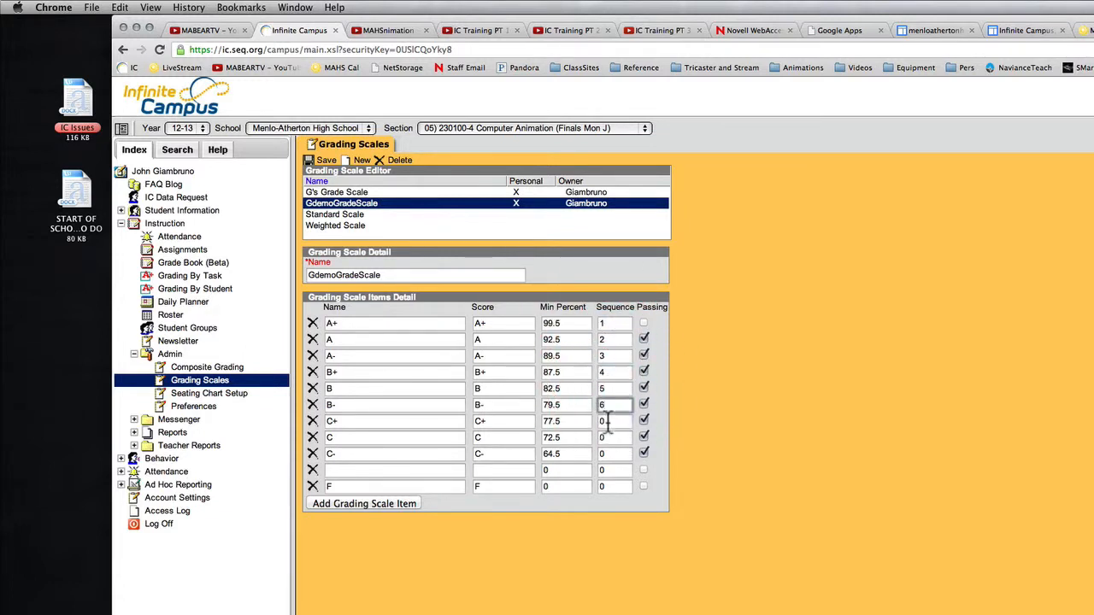
Step: Set the sequence numbers of C+, C, C-, the blank item and F to 7, 8, 9, 10 and 11
{"action": "left_click", "coordinate": [604, 421]}
{"action": "type", "text": "7"}
{"action": "left_click", "coordinate": [603, 438]}
{"action": "type", "text": "8"}
{"action": "left_click", "coordinate": [600, 454]}
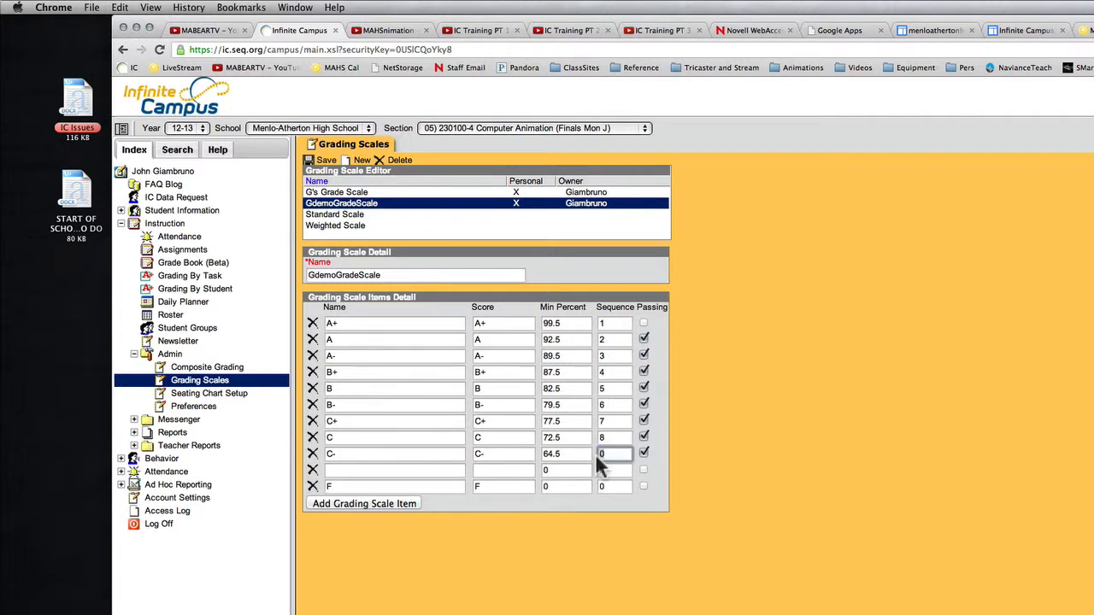
{"action": "type", "text": "9"}
{"action": "left_click", "coordinate": [602, 470]}
{"action": "type", "text": "10"}
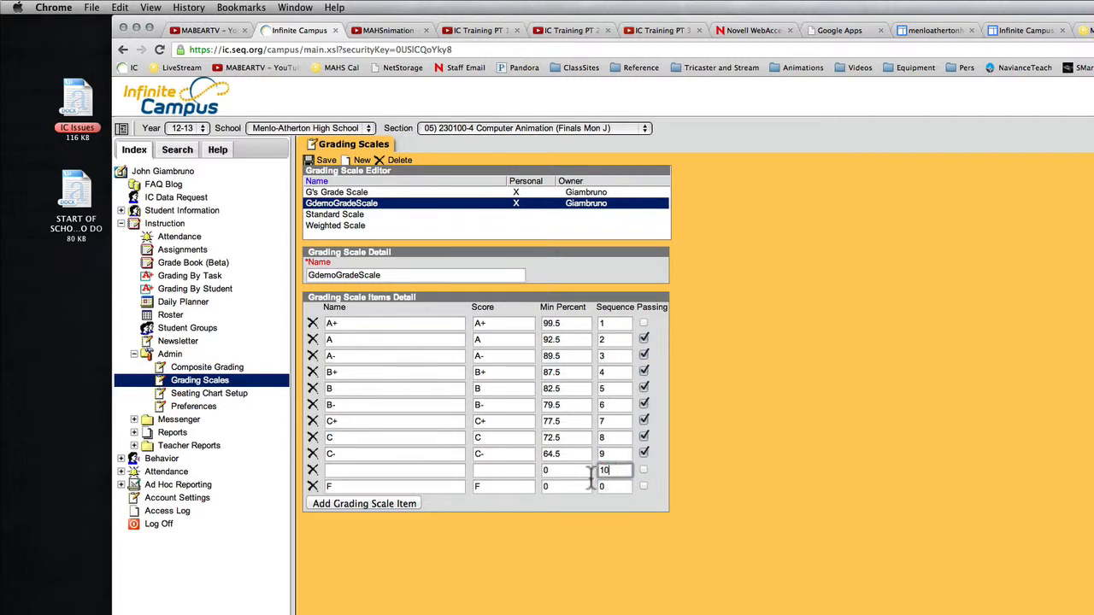
{"action": "left_click", "coordinate": [602, 486]}
{"action": "type", "text": "11"}
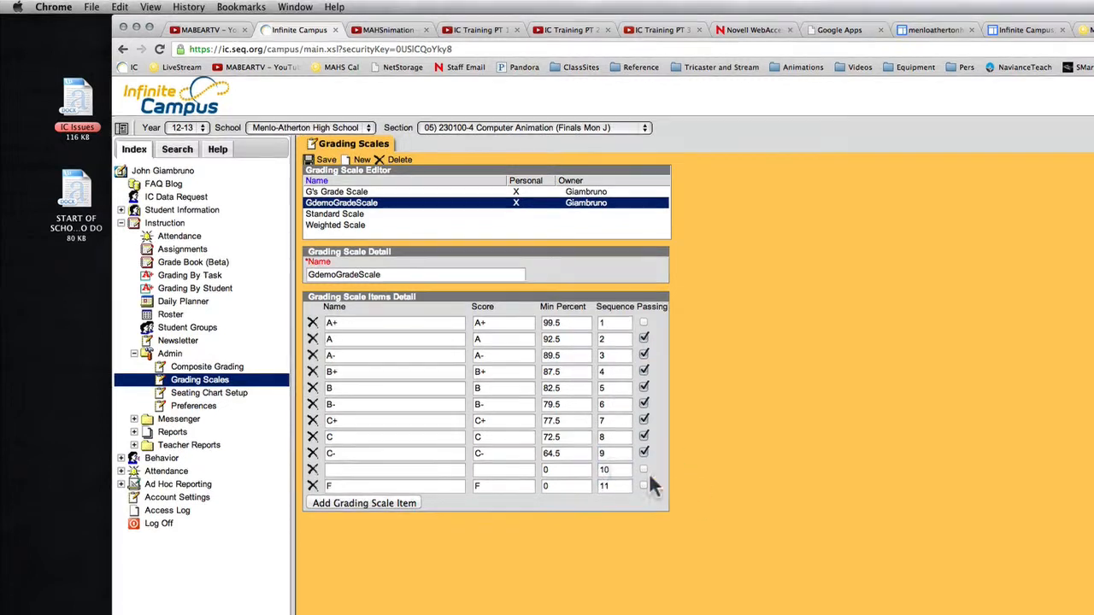
Step: Delete the blank grading scale item, save GdemoGradeScale and reopen it
{"action": "left_click", "coordinate": [313, 471]}
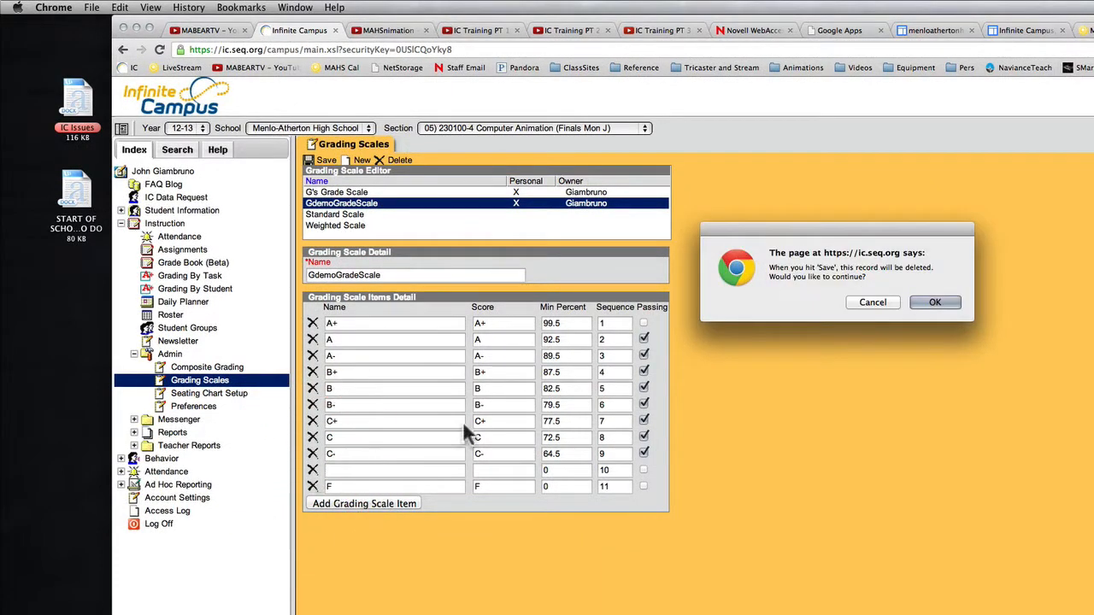
{"action": "left_click", "coordinate": [936, 304]}
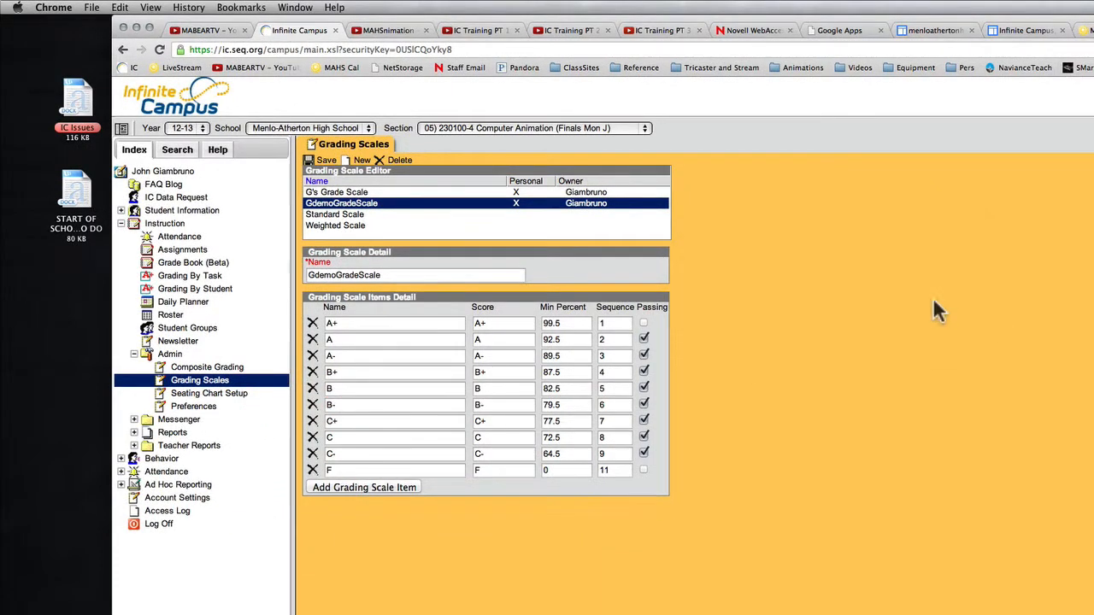
{"action": "left_click", "coordinate": [322, 162]}
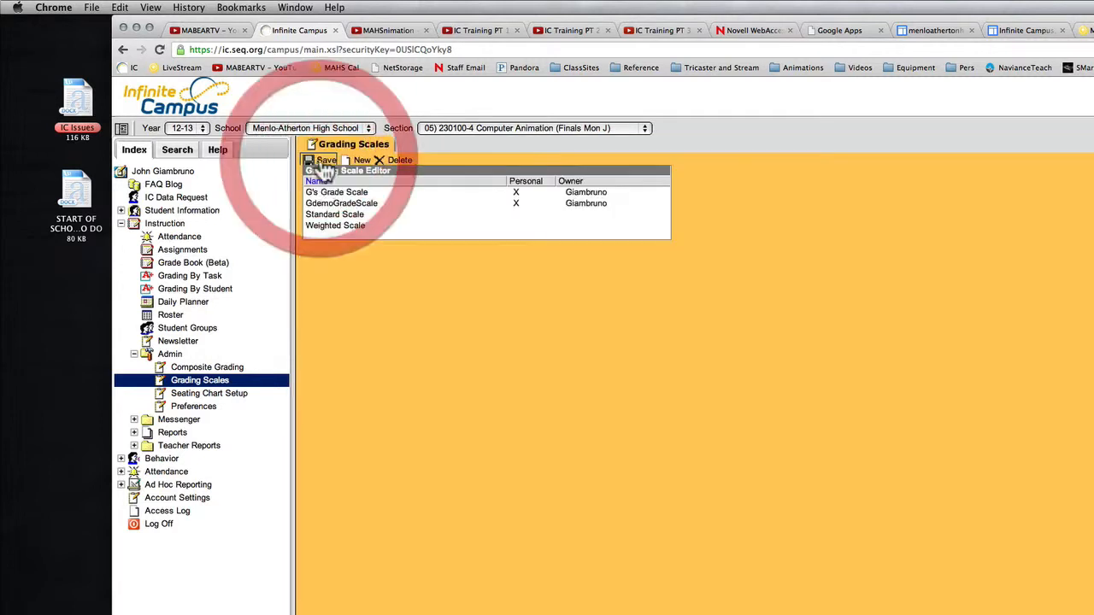
{"action": "left_click", "coordinate": [337, 207]}
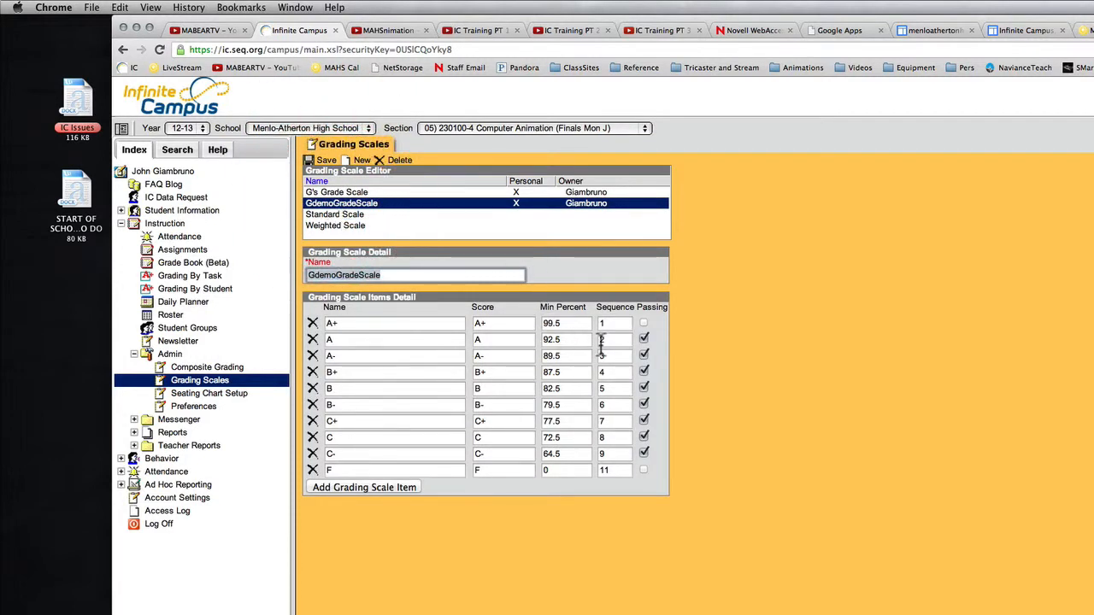
Step: Open the grade calculation options from the Computer Animation section's assignments and view the grading scales available there
{"action": "left_click", "coordinate": [182, 251]}
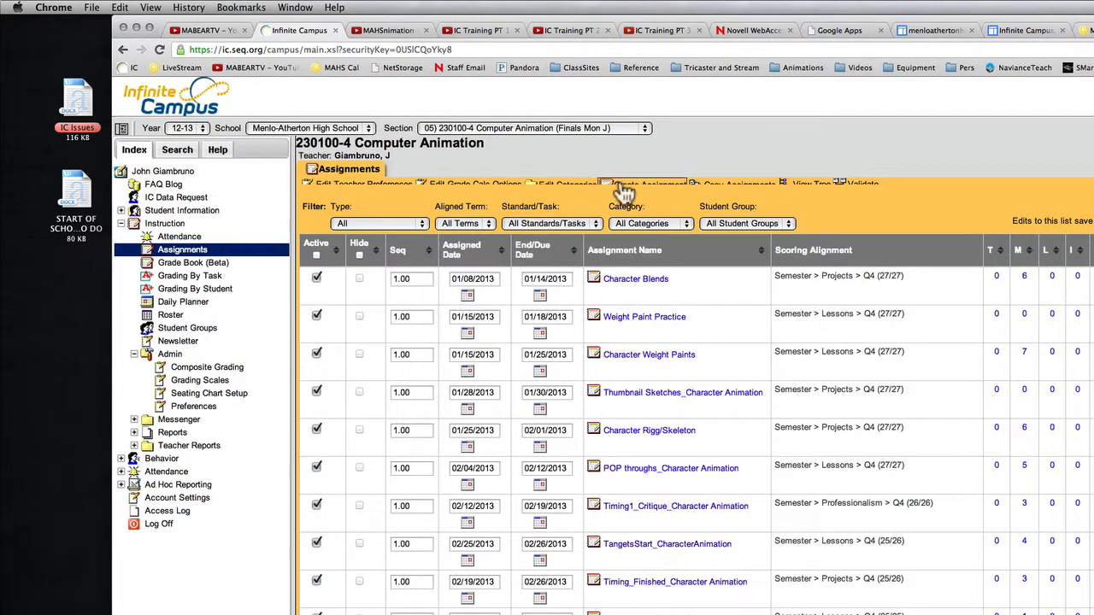
{"action": "key", "text": "super+minus"}
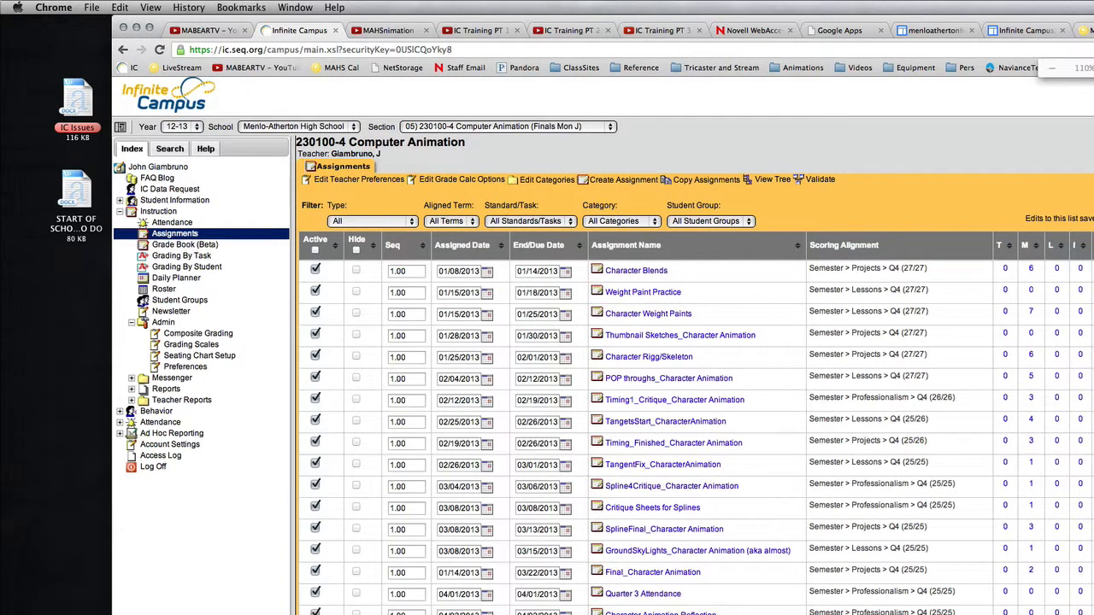
{"action": "left_click", "coordinate": [433, 181]}
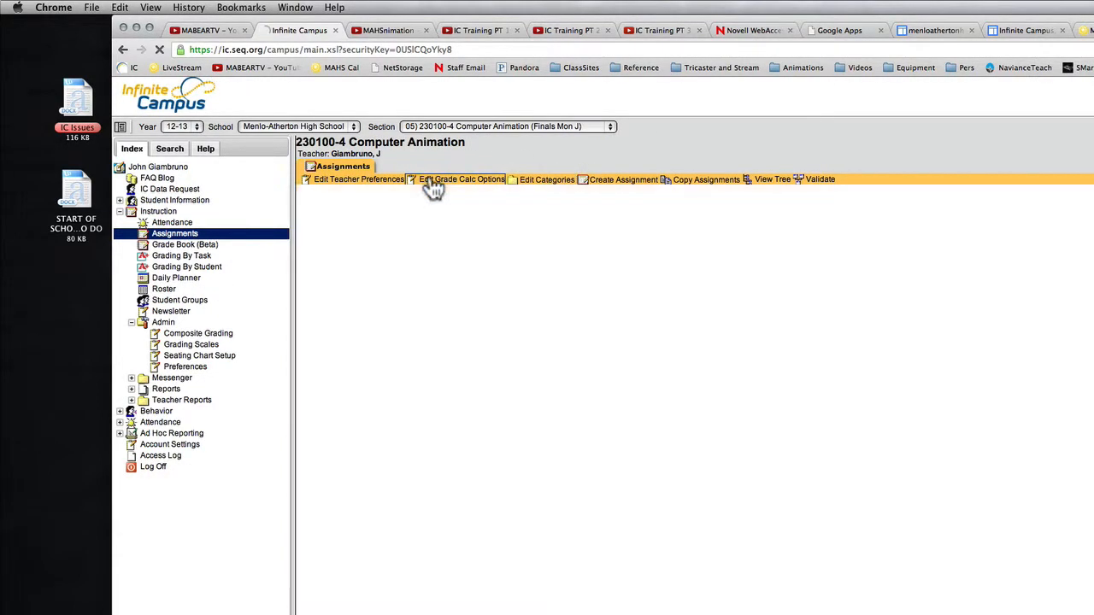
{"action": "left_click", "coordinate": [841, 328]}
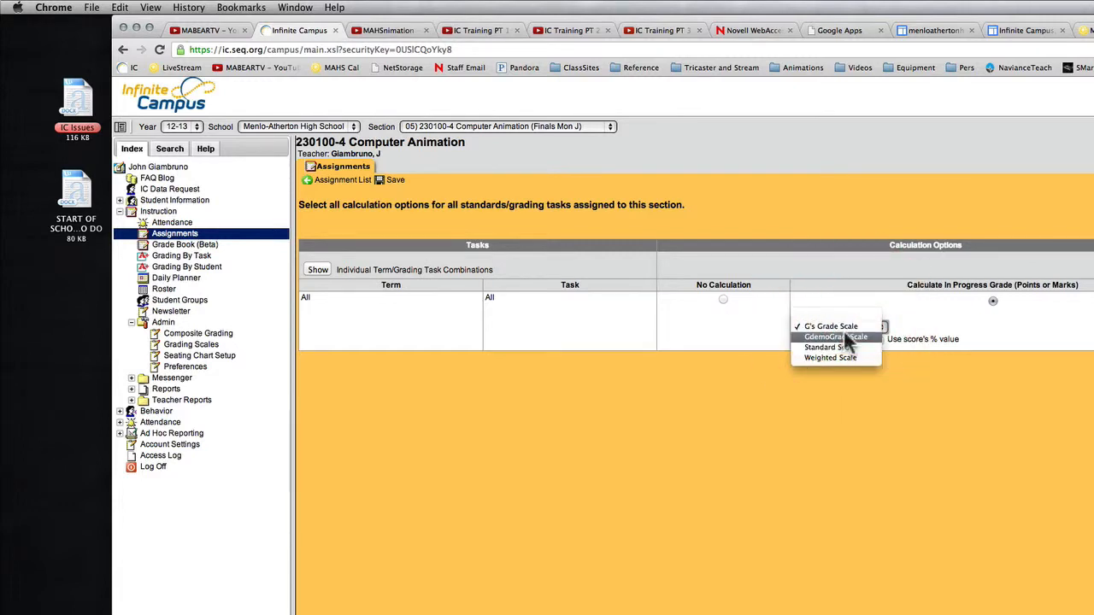
{"action": "left_click", "coordinate": [826, 236]}
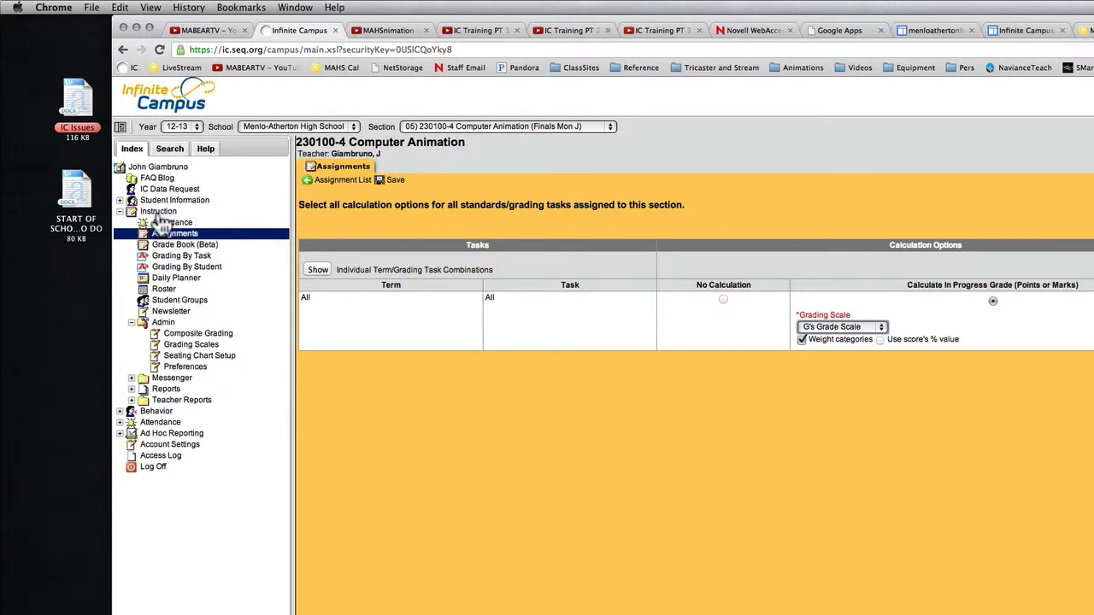
Step: Return to the list of grading scales
{"action": "left_click", "coordinate": [190, 350]}
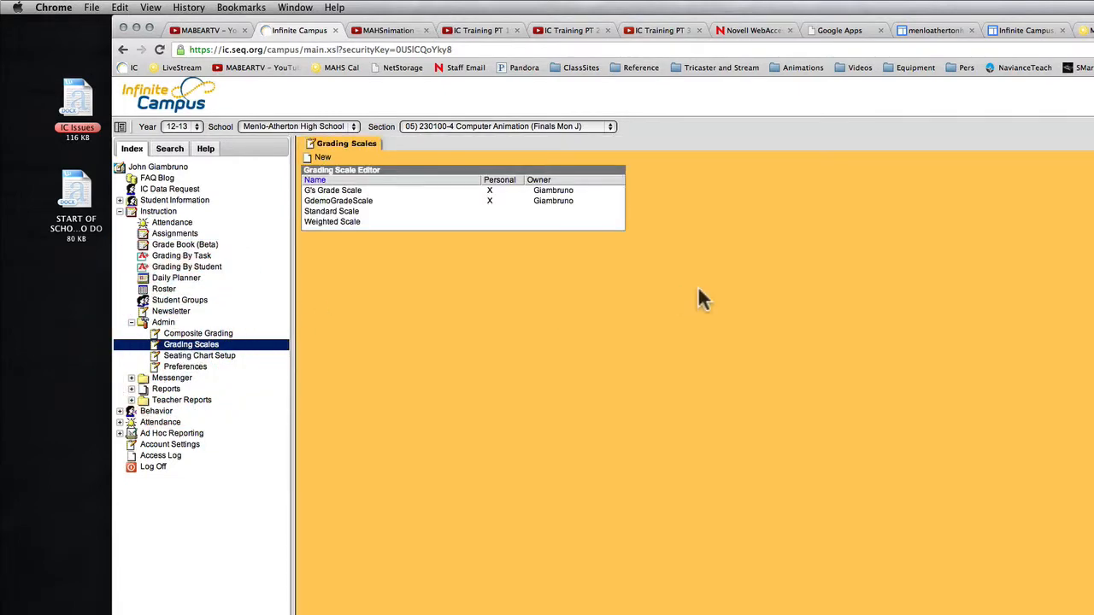